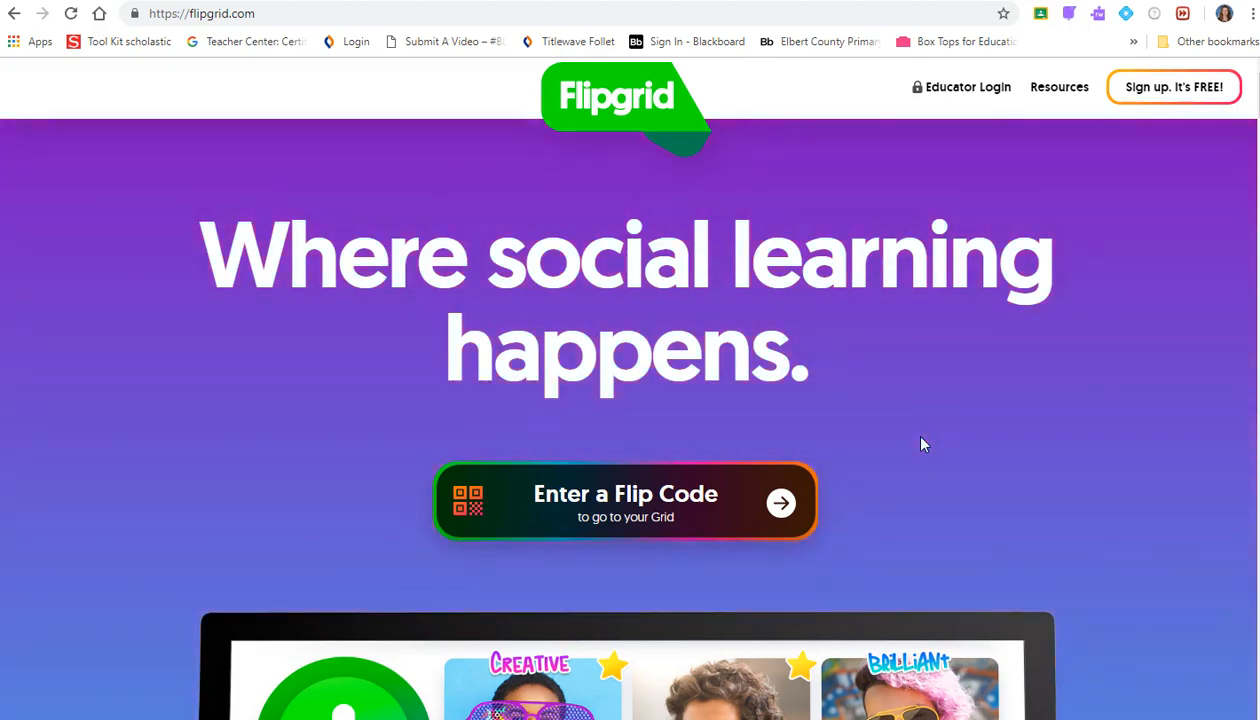
- Begin a free Flipgrid educator sign-up using the teacher's Google account
click(912, 489)
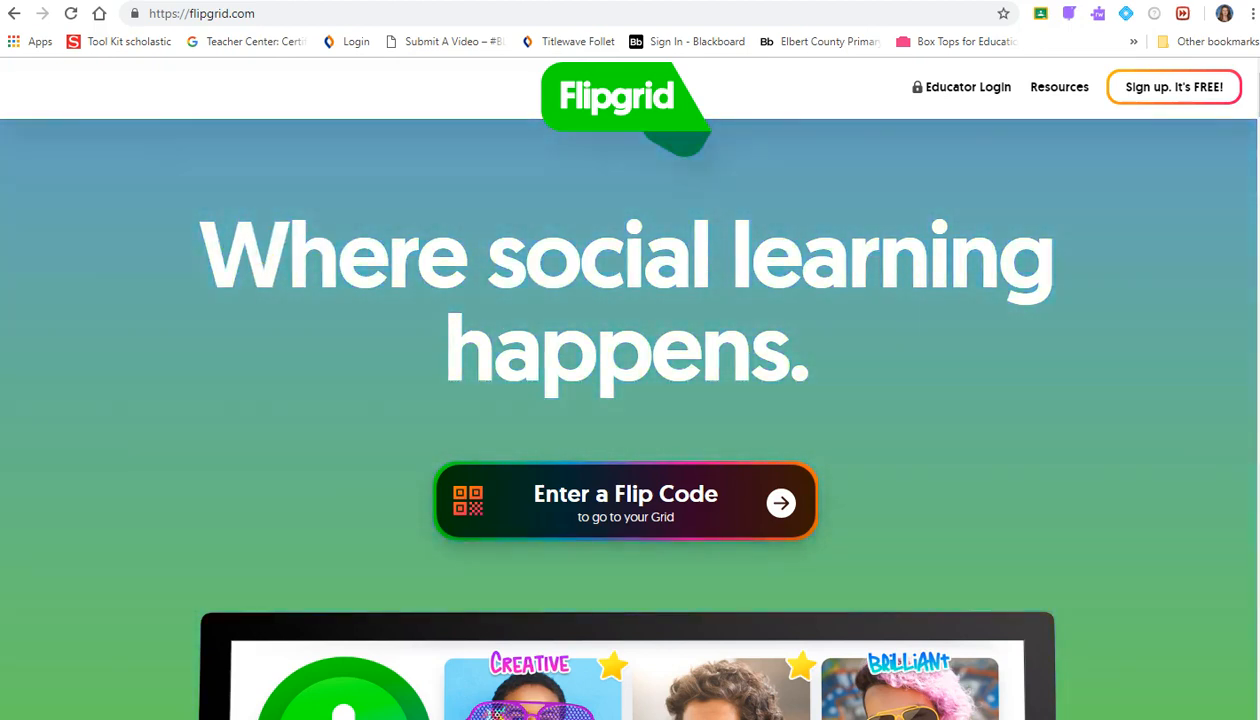
click(325, 271)
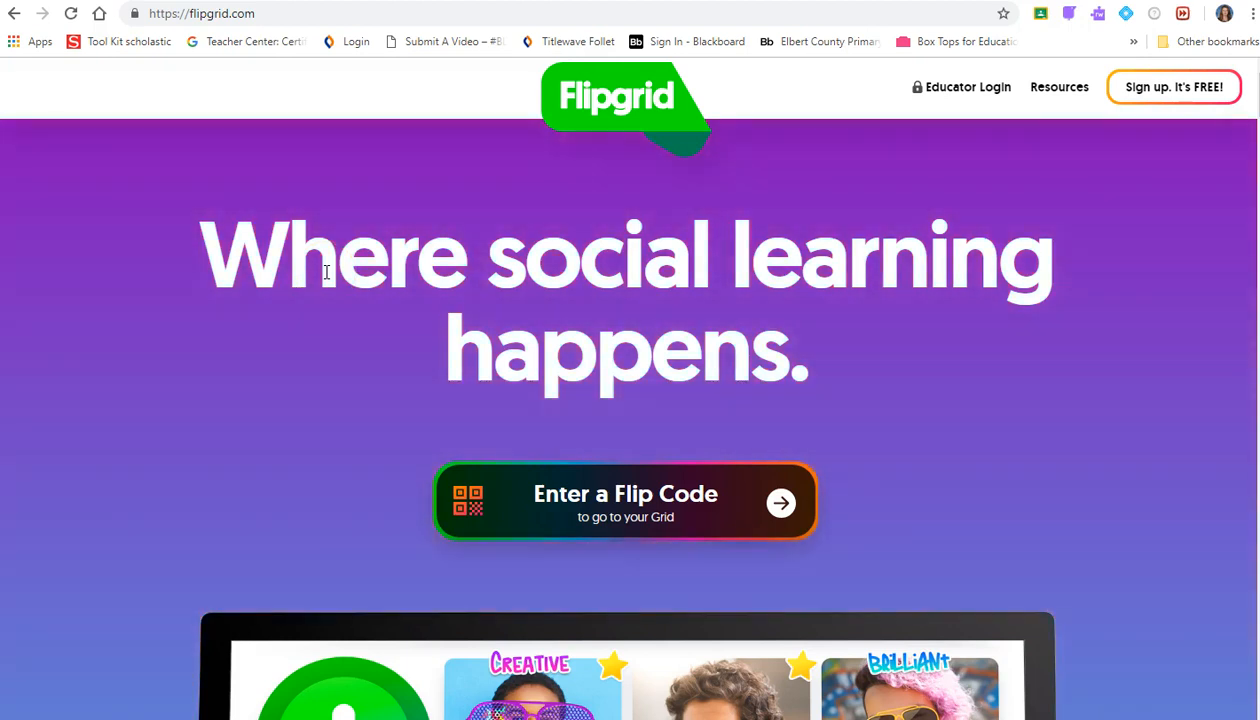
click(330, 270)
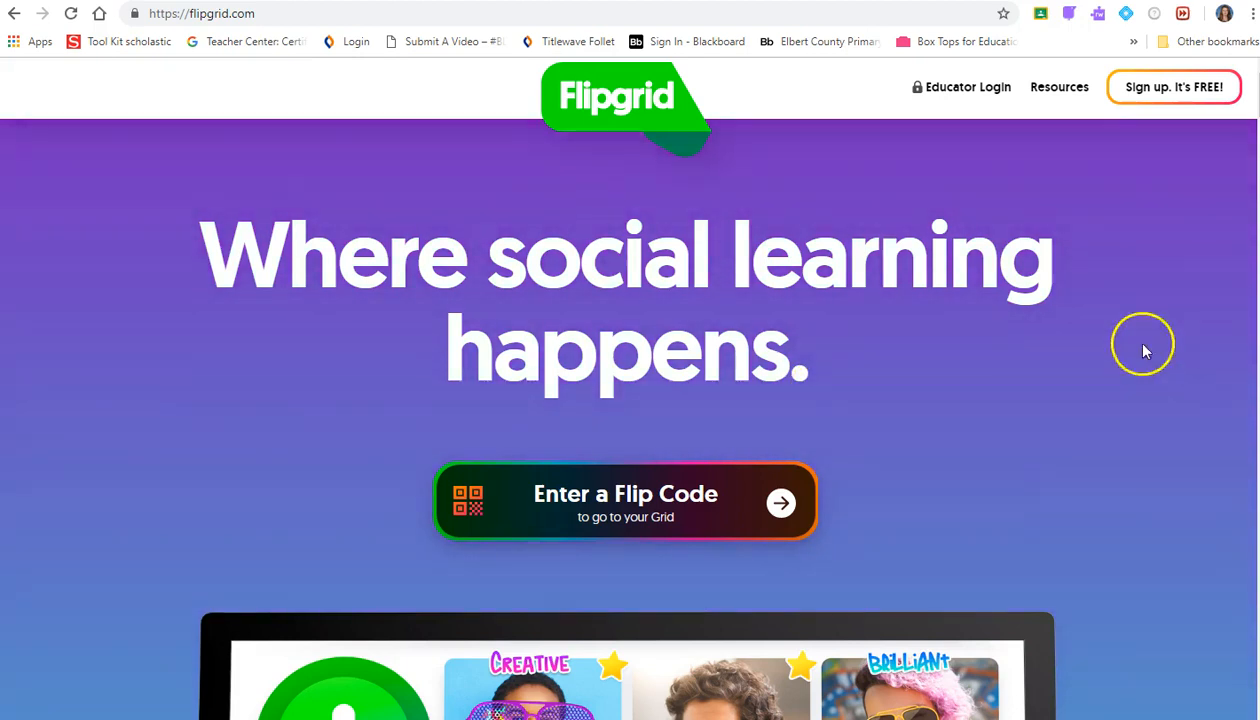
click(1165, 87)
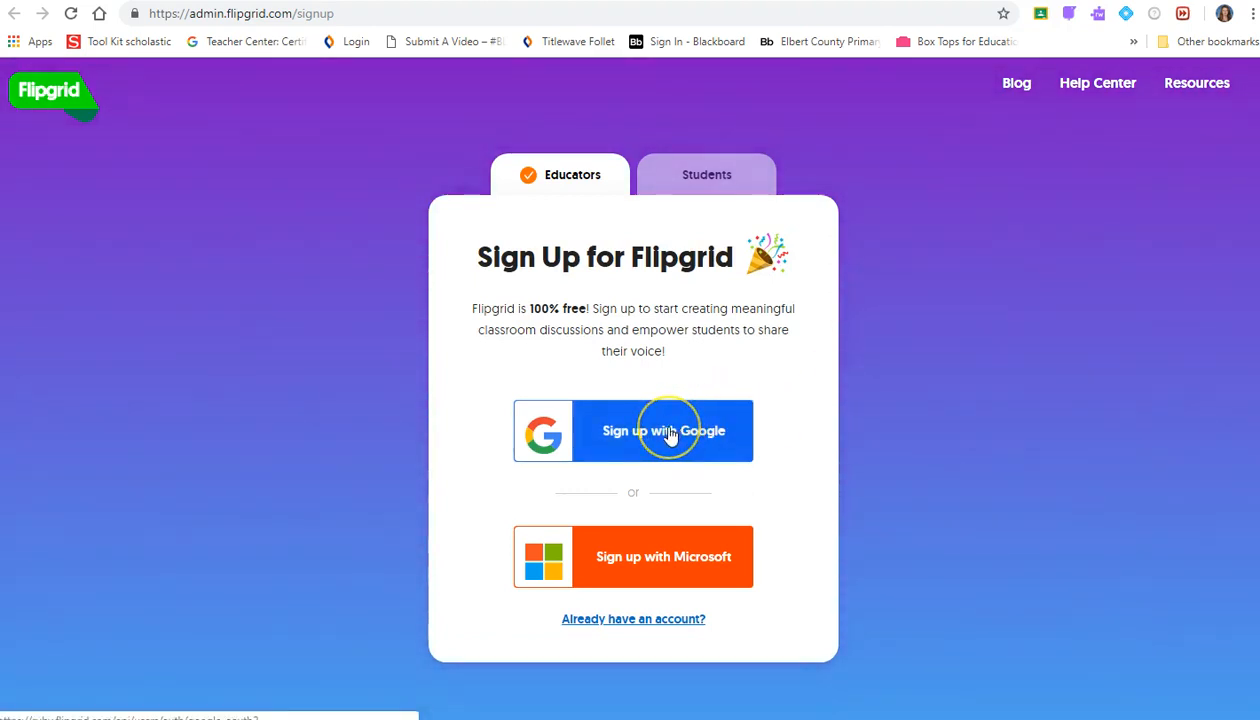
click(660, 431)
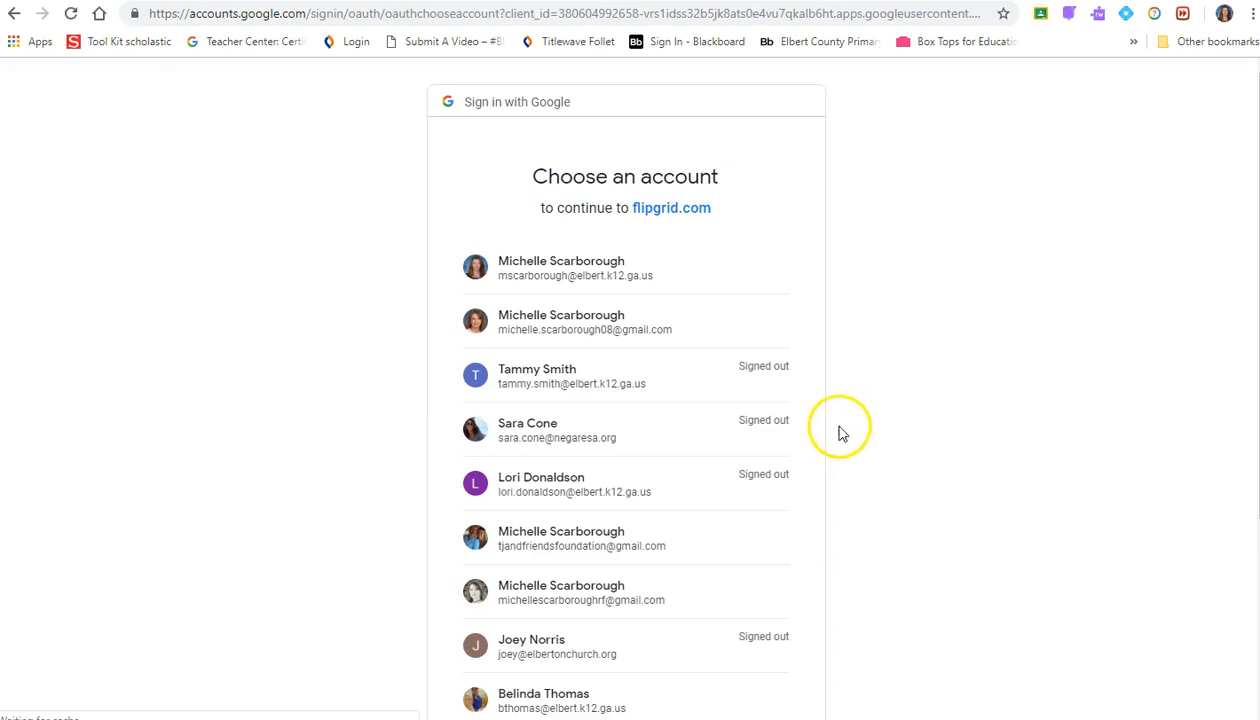
scroll(675, 390, down, 3)
click(651, 410)
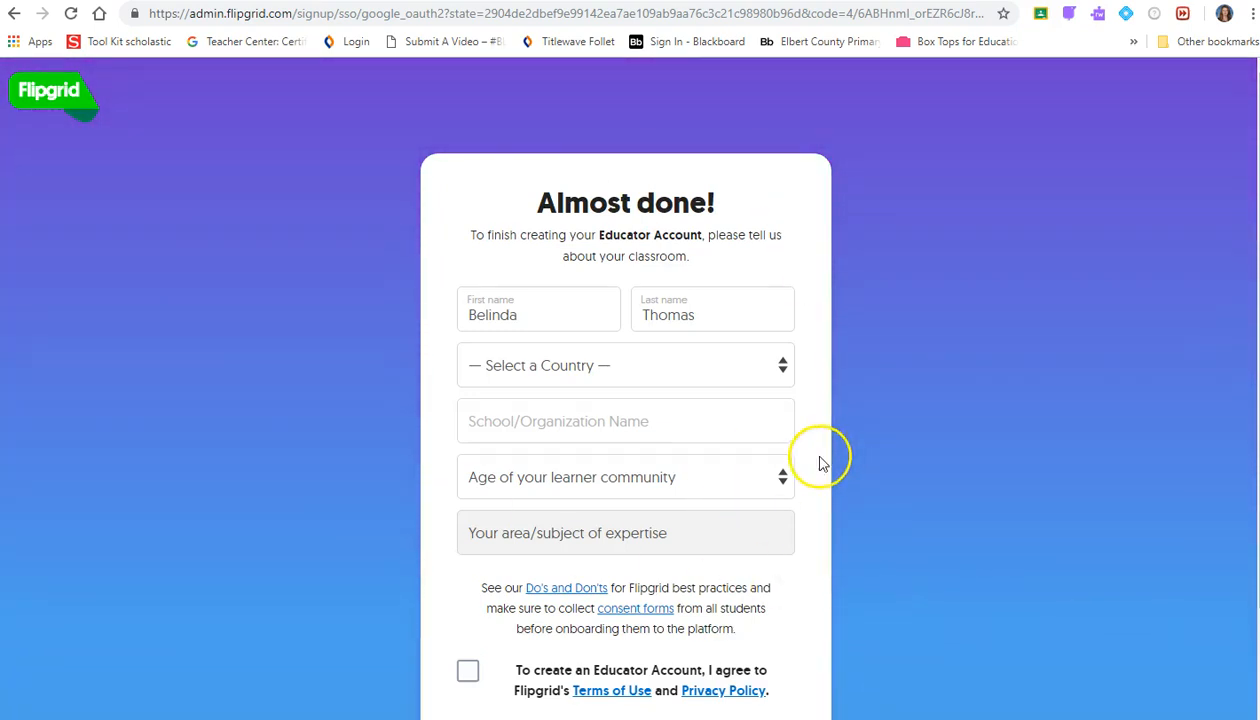
- Set country to United States, state to Georgia, and school to 'Elbert County Primary Shcool'
scroll(745, 380, down, 2)
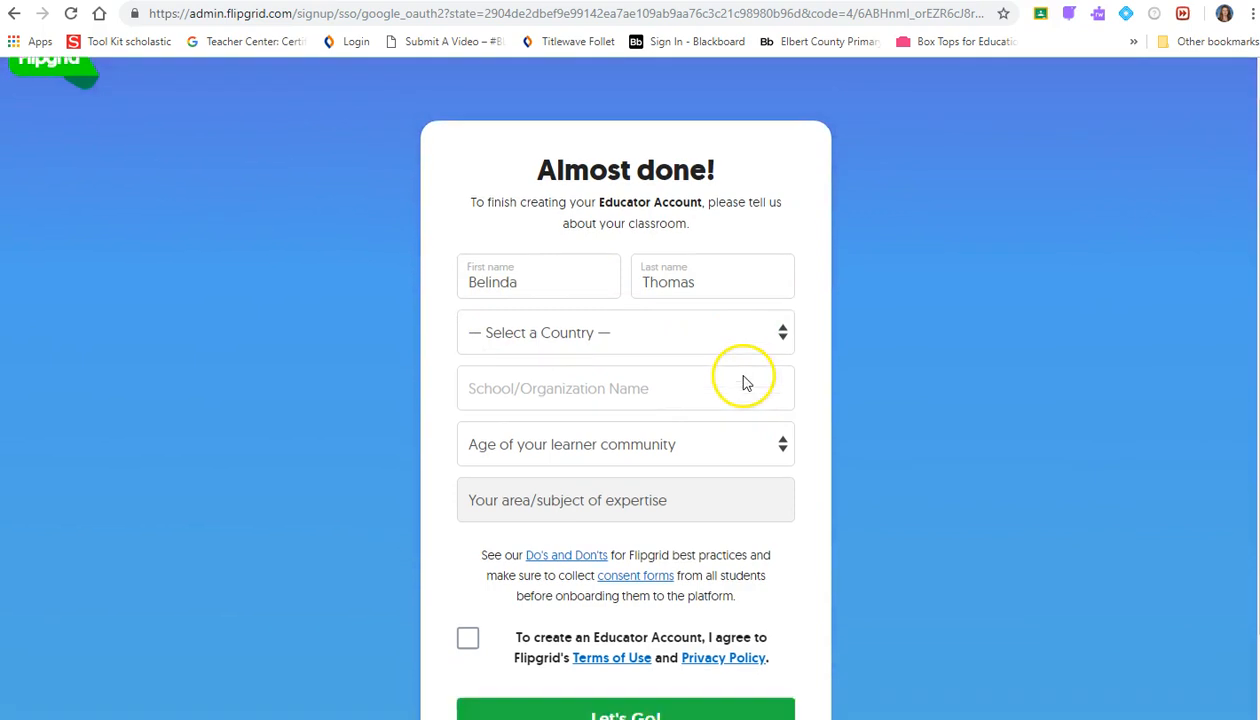
click(754, 282)
click(718, 332)
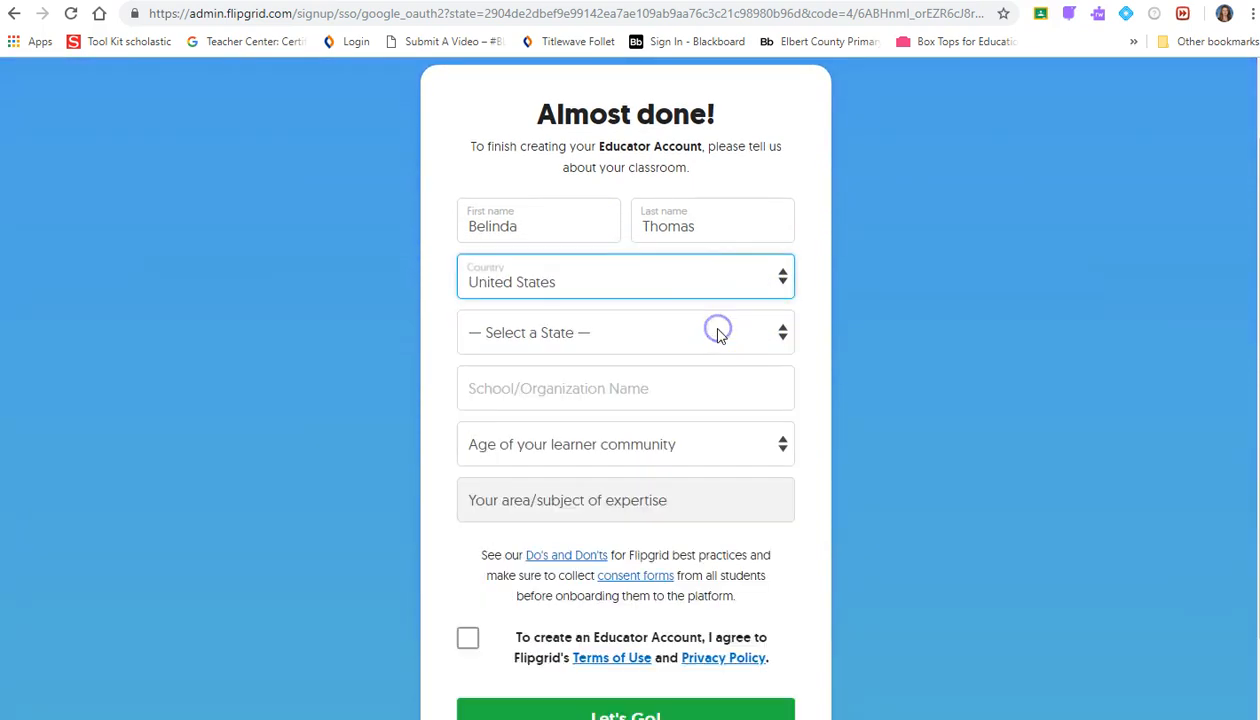
click(717, 331)
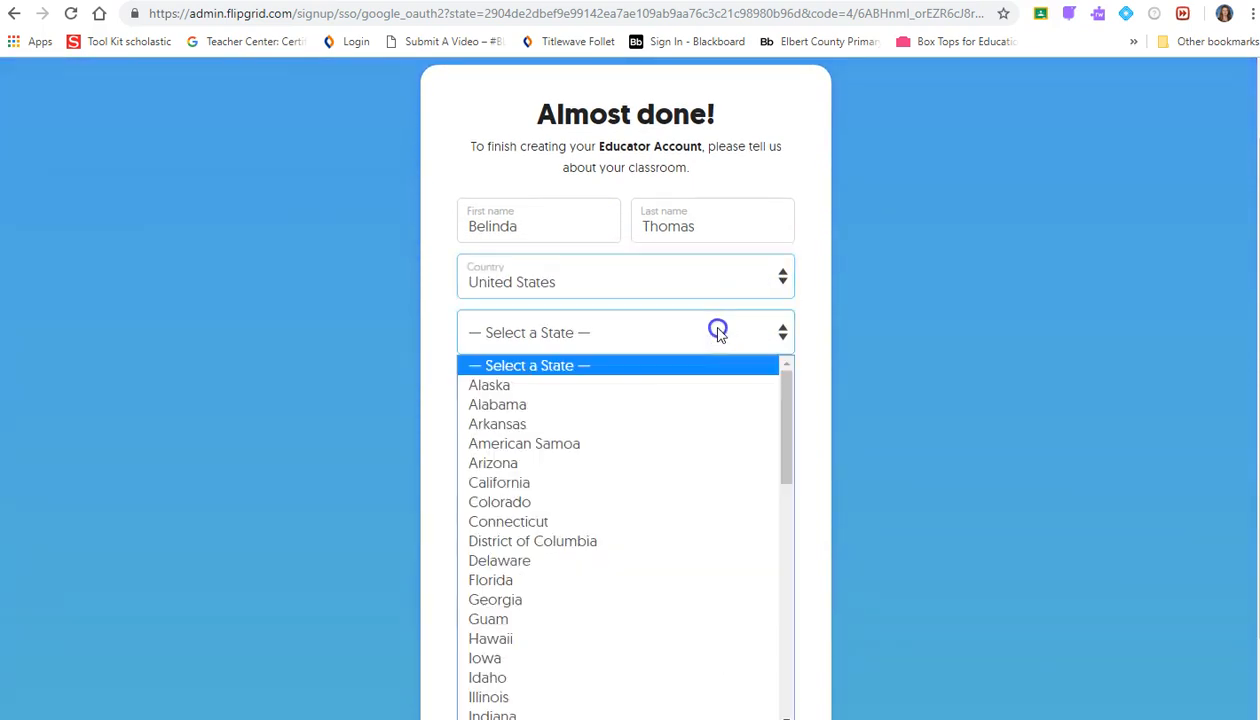
click(700, 600)
click(668, 379)
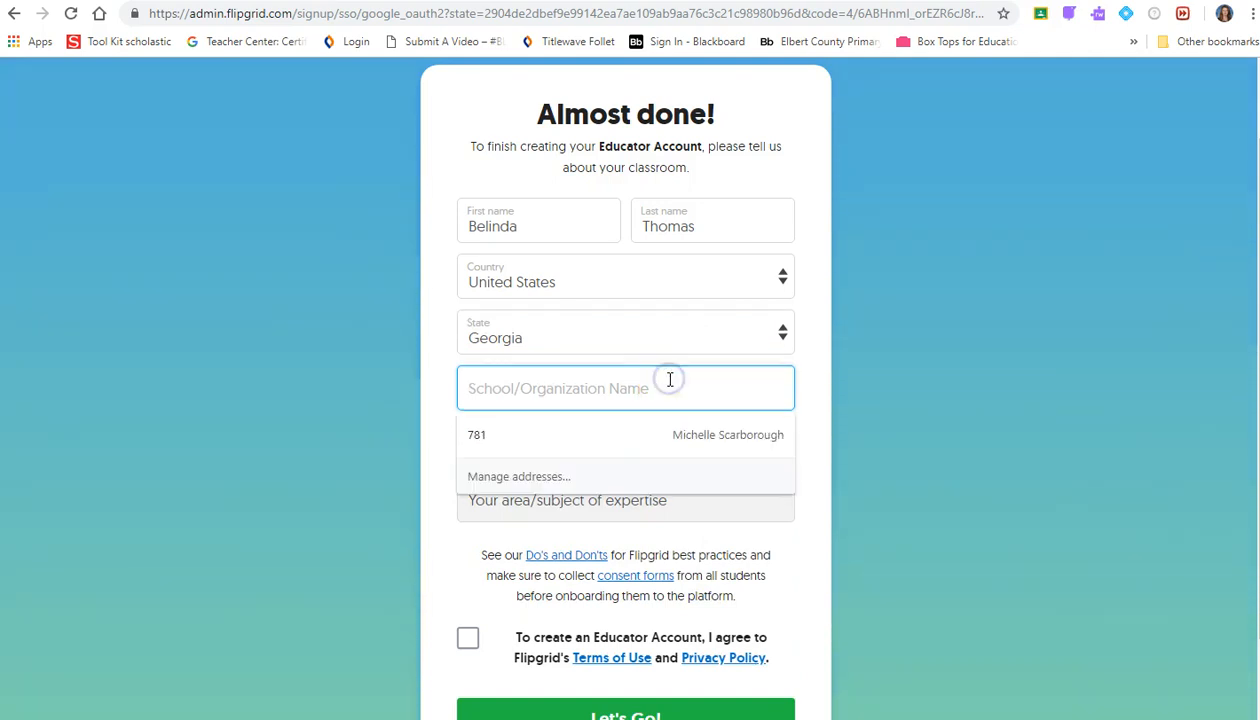
text(Elbert)
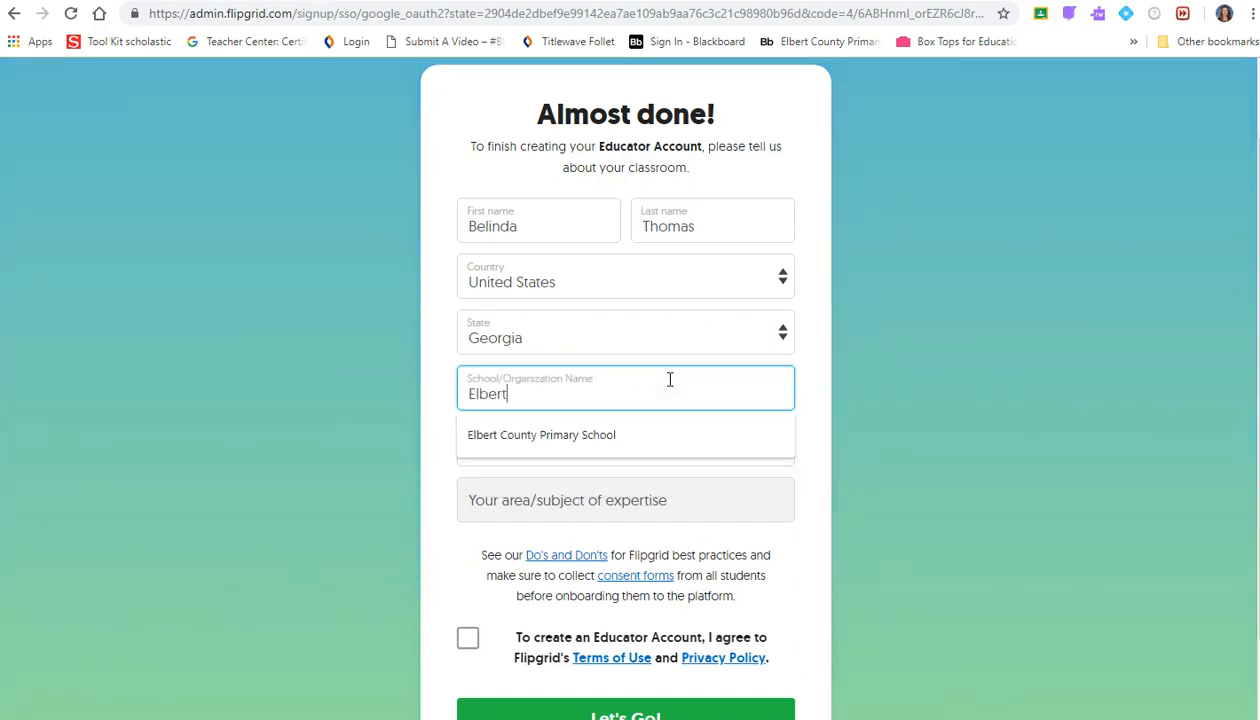
text( County Primary)
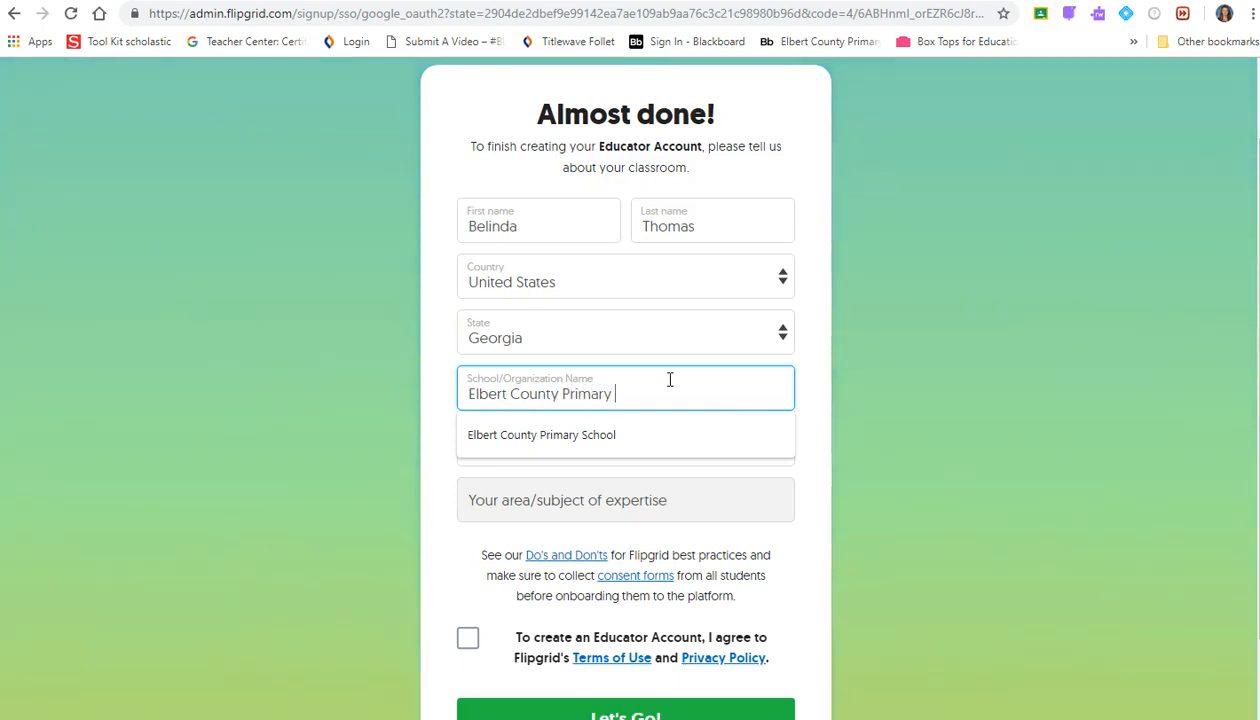
text( Shcool)
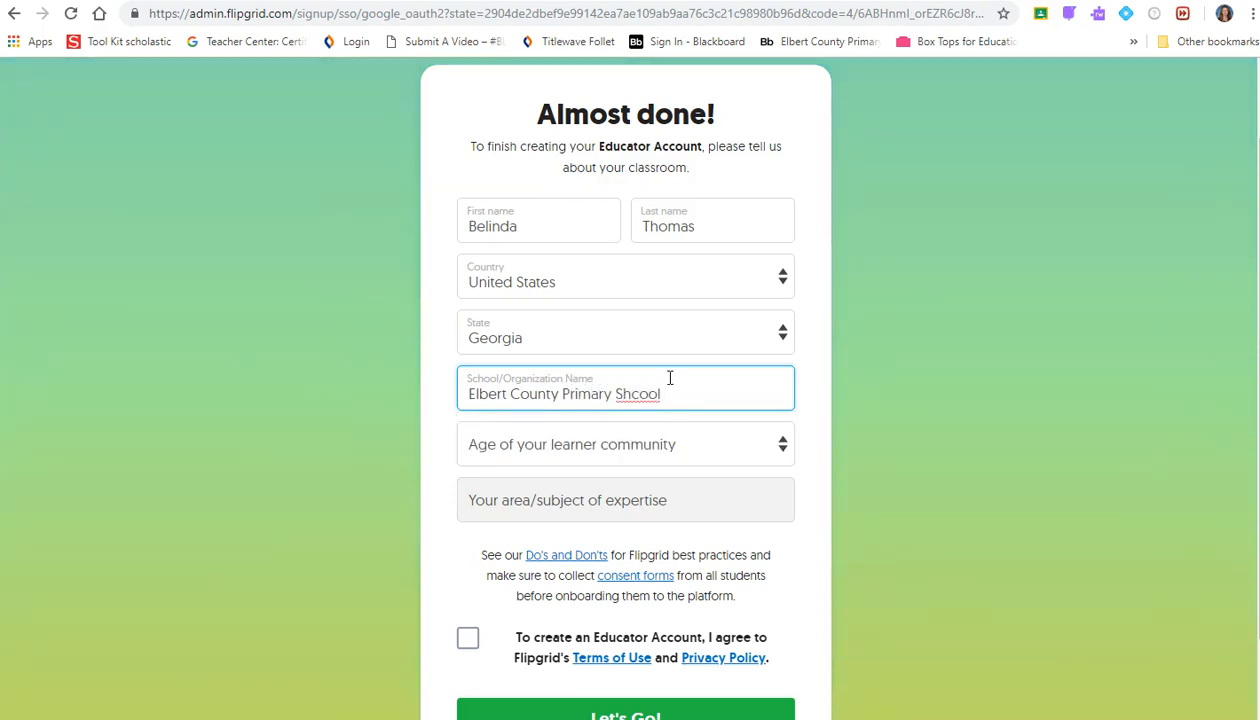
- Choose Elementary (ages 5-10) learner age and All expertise domain, and accept the terms
click(643, 443)
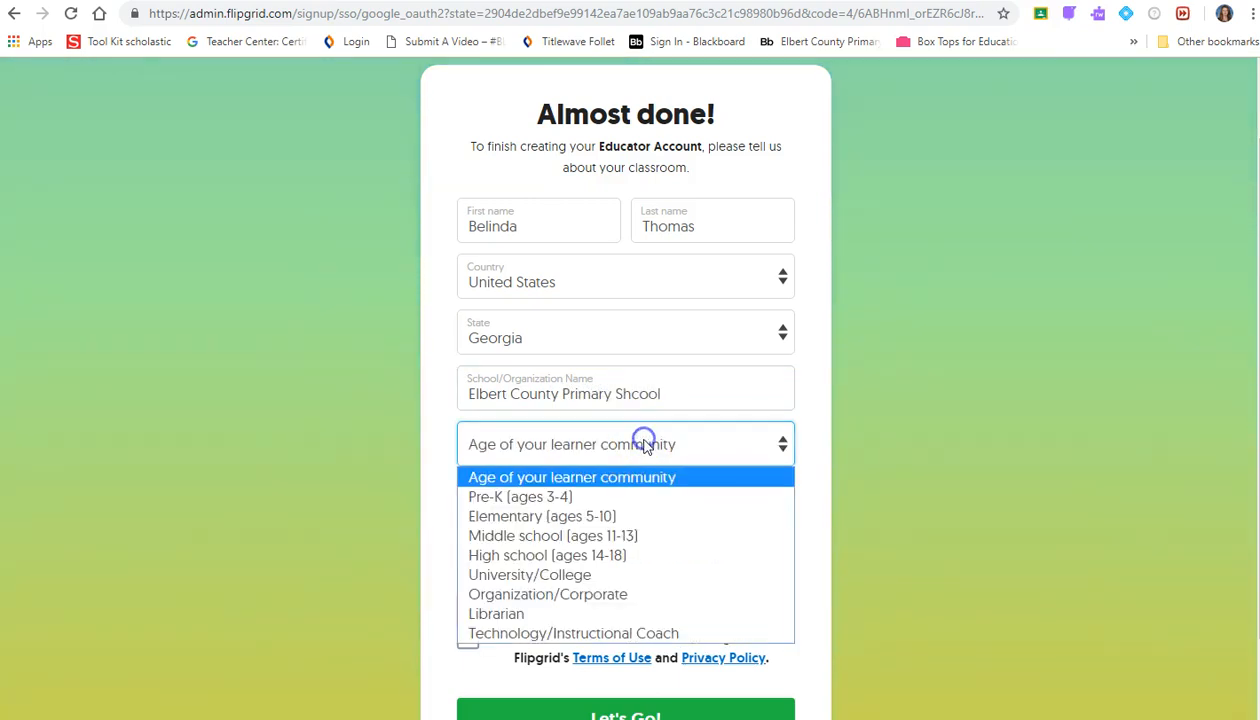
click(697, 518)
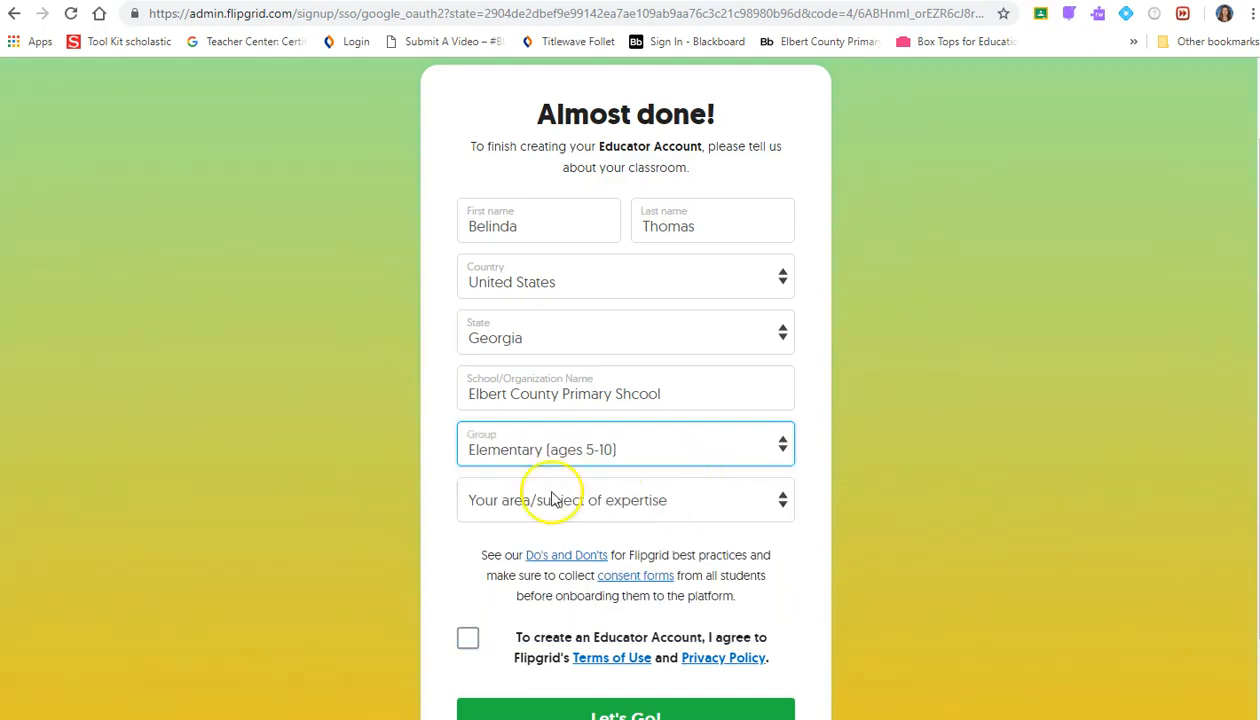
click(632, 494)
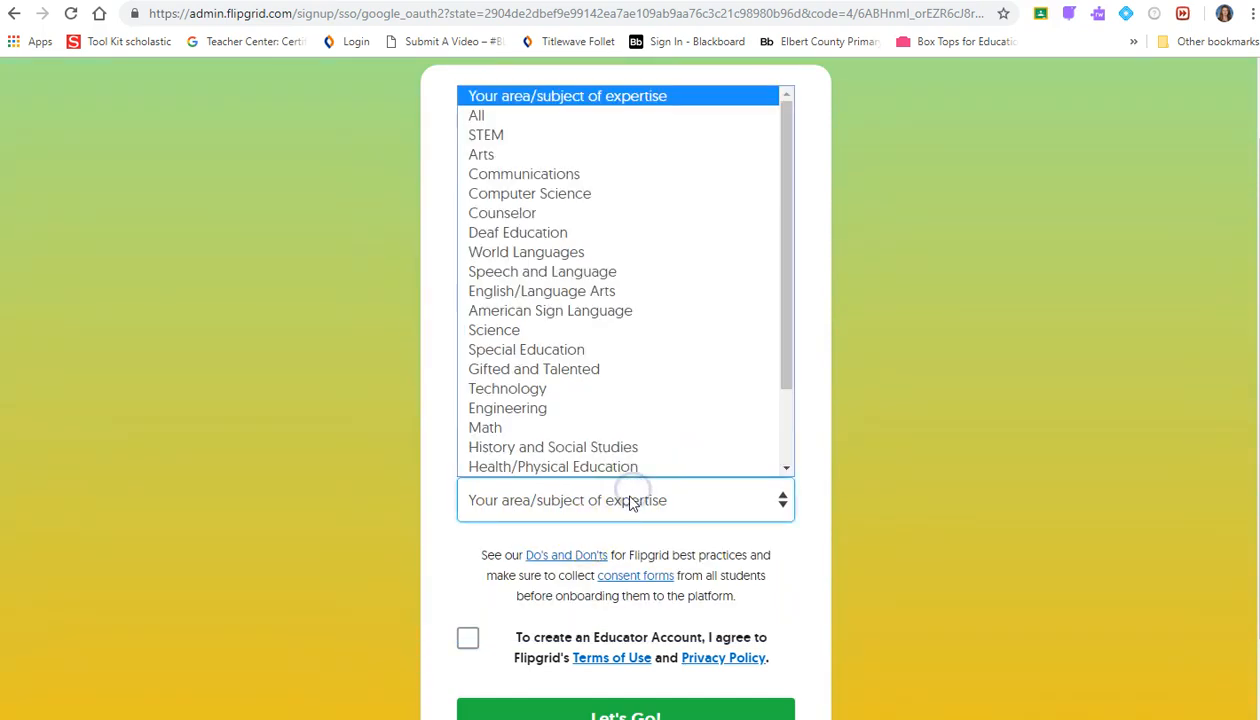
click(569, 120)
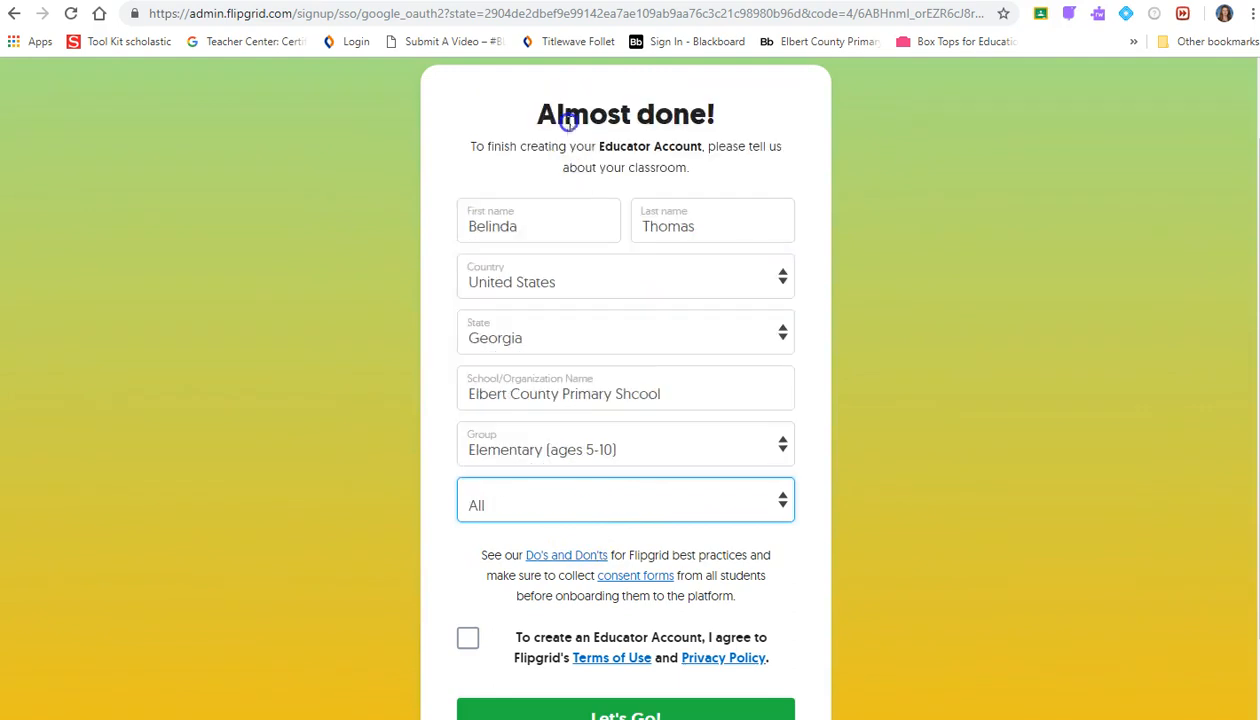
scroll(838, 598, down, 1)
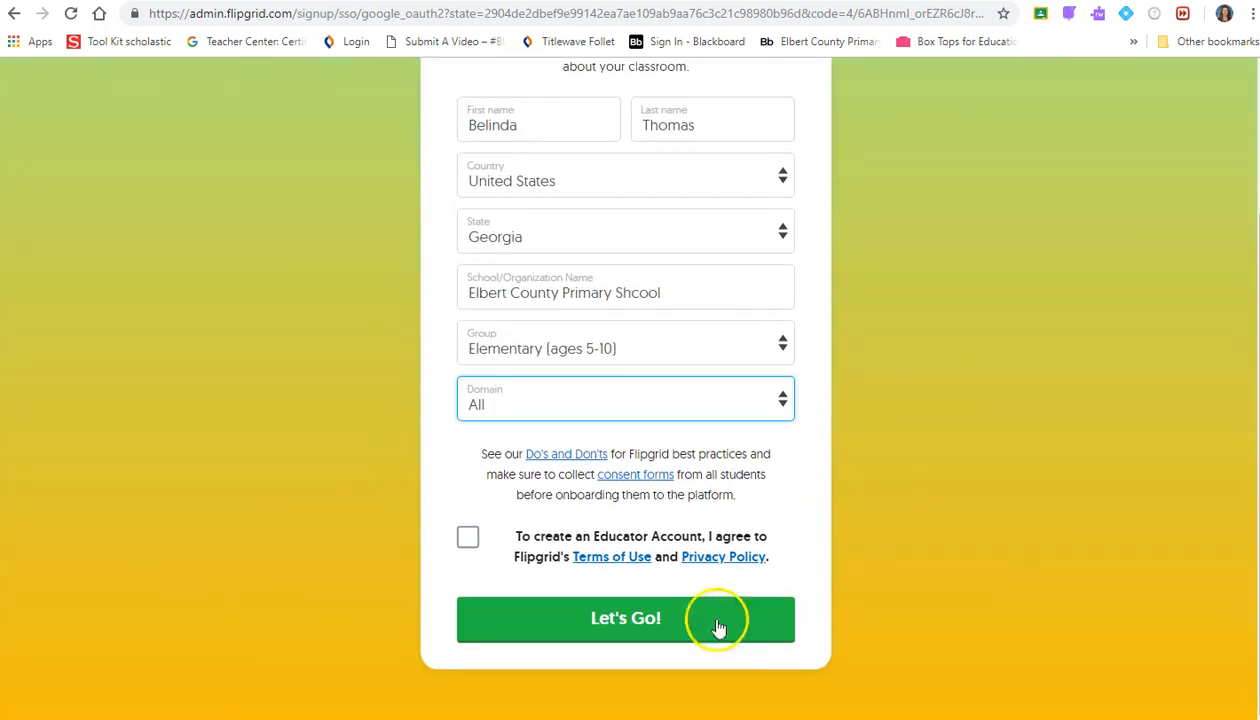
click(467, 537)
- Submit the classroom details form to create the educator account
click(645, 618)
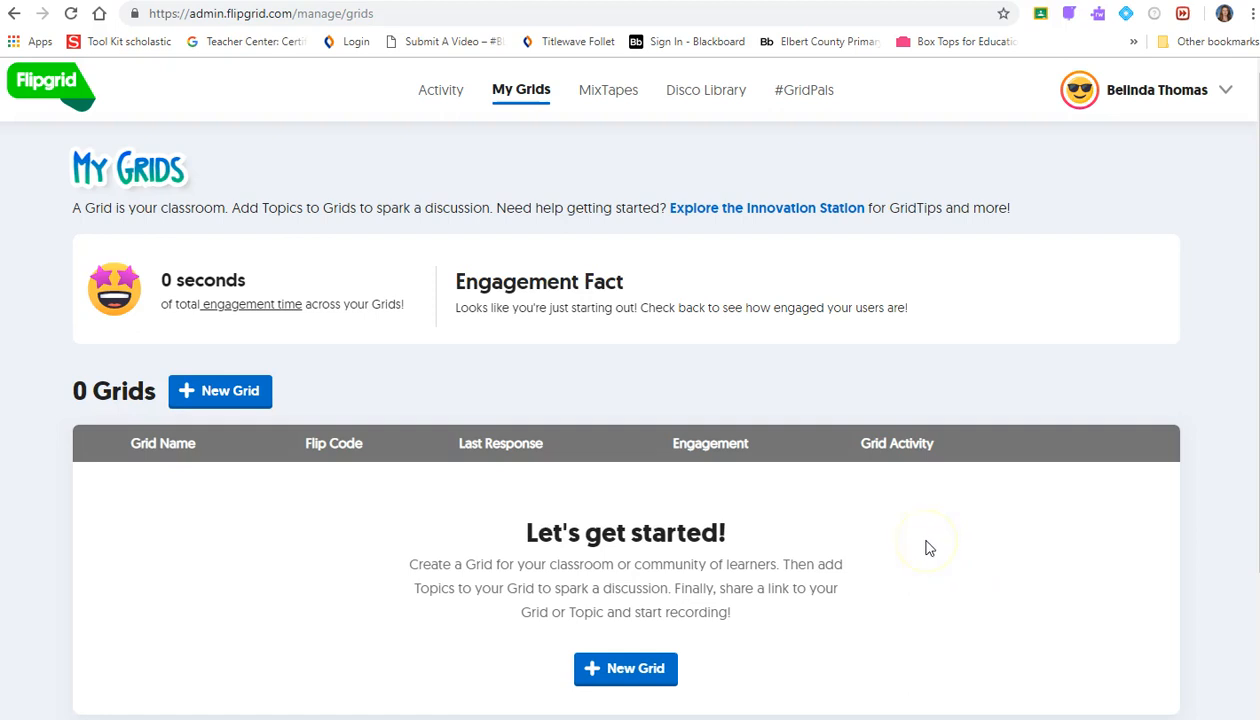
scroll(928, 545, down, 1)
scroll(928, 542, up, 1)
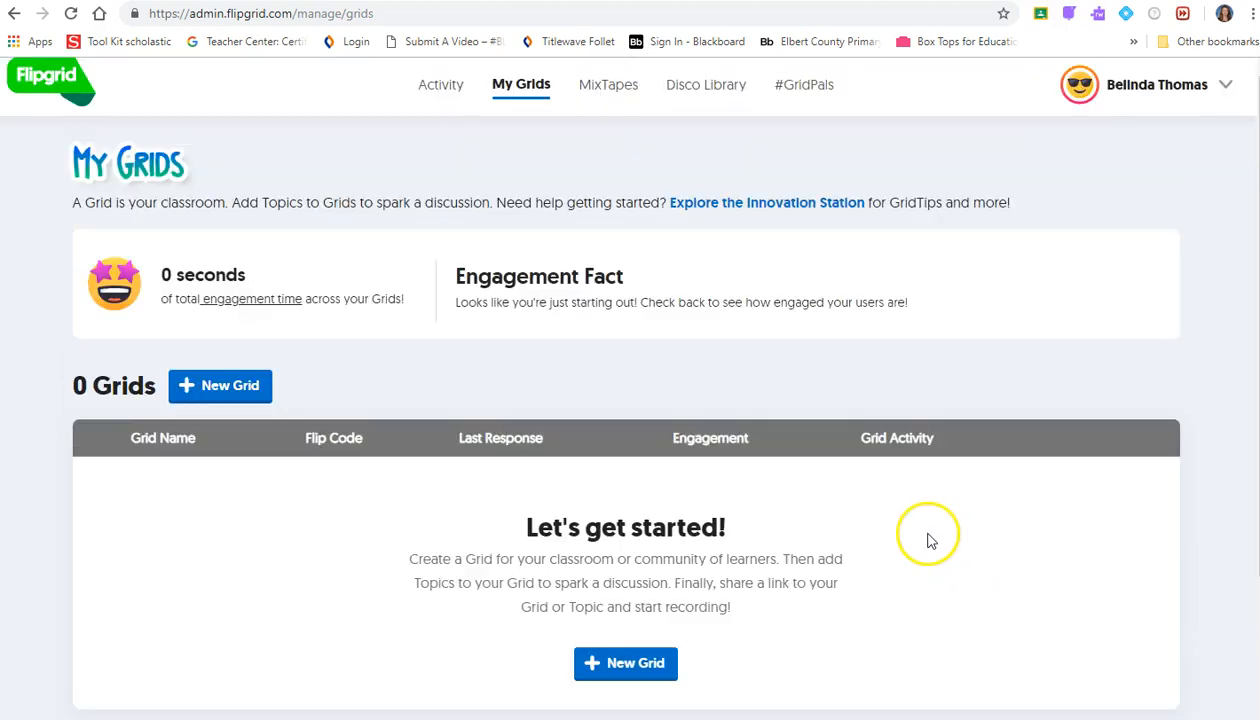
- Start a new grid and set its community type to Student ID List
click(224, 400)
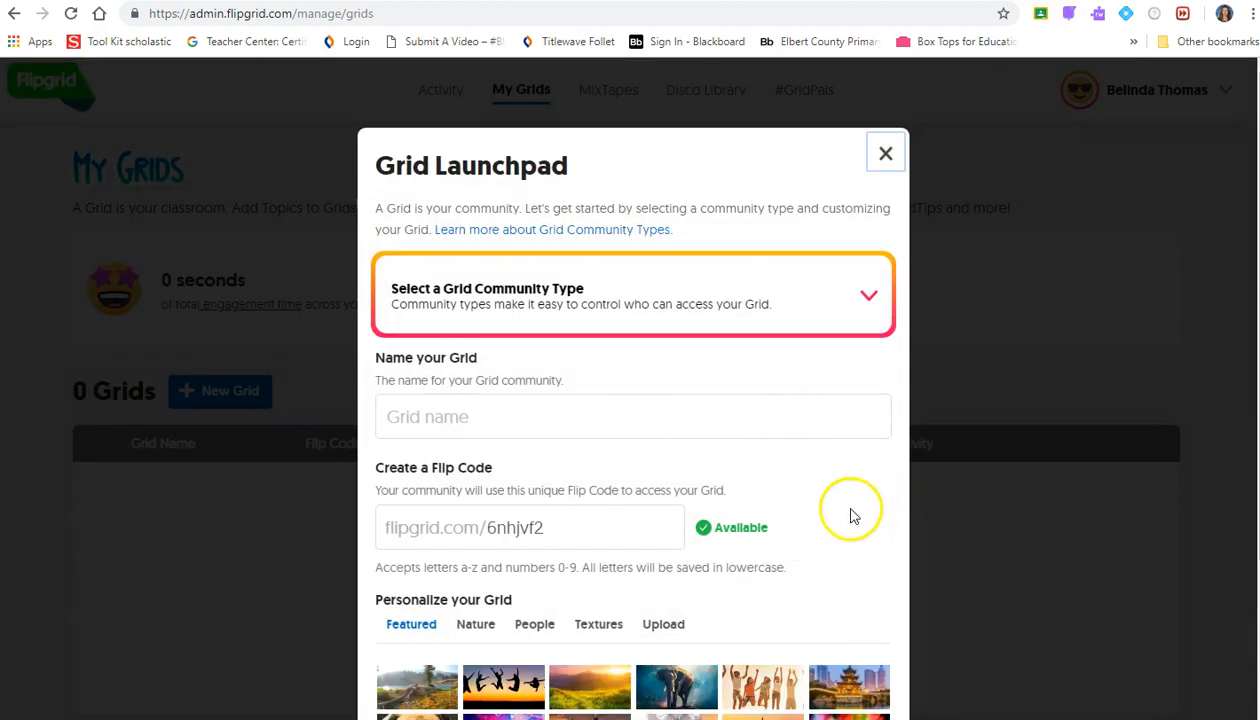
scroll(851, 516, down, 2)
scroll(845, 514, up, 2)
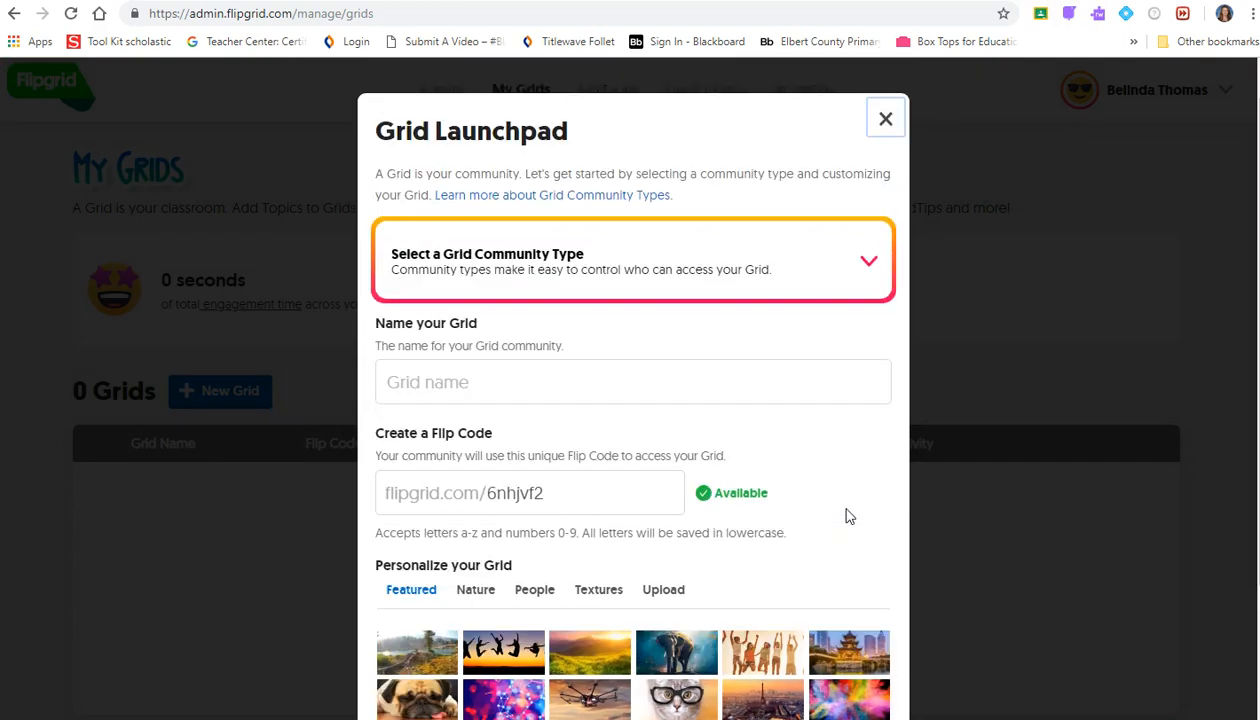
scroll(845, 514, down, 1)
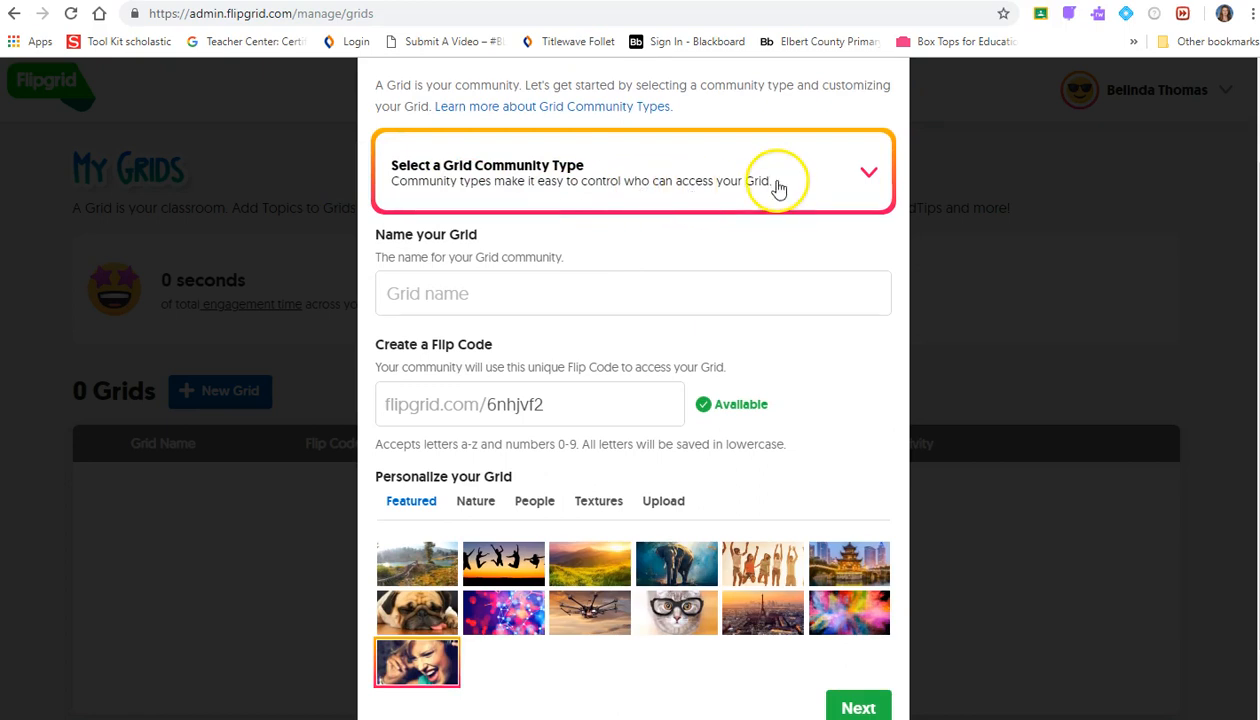
scroll(776, 200, up, 1)
click(864, 264)
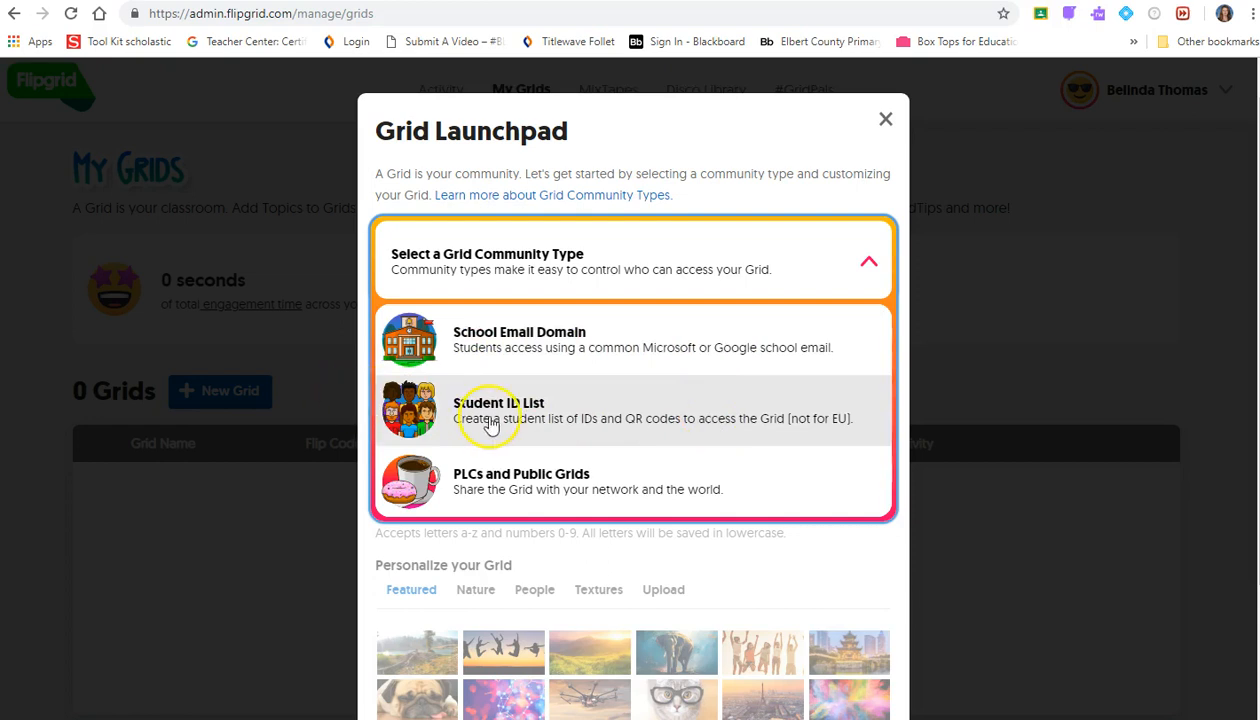
click(692, 428)
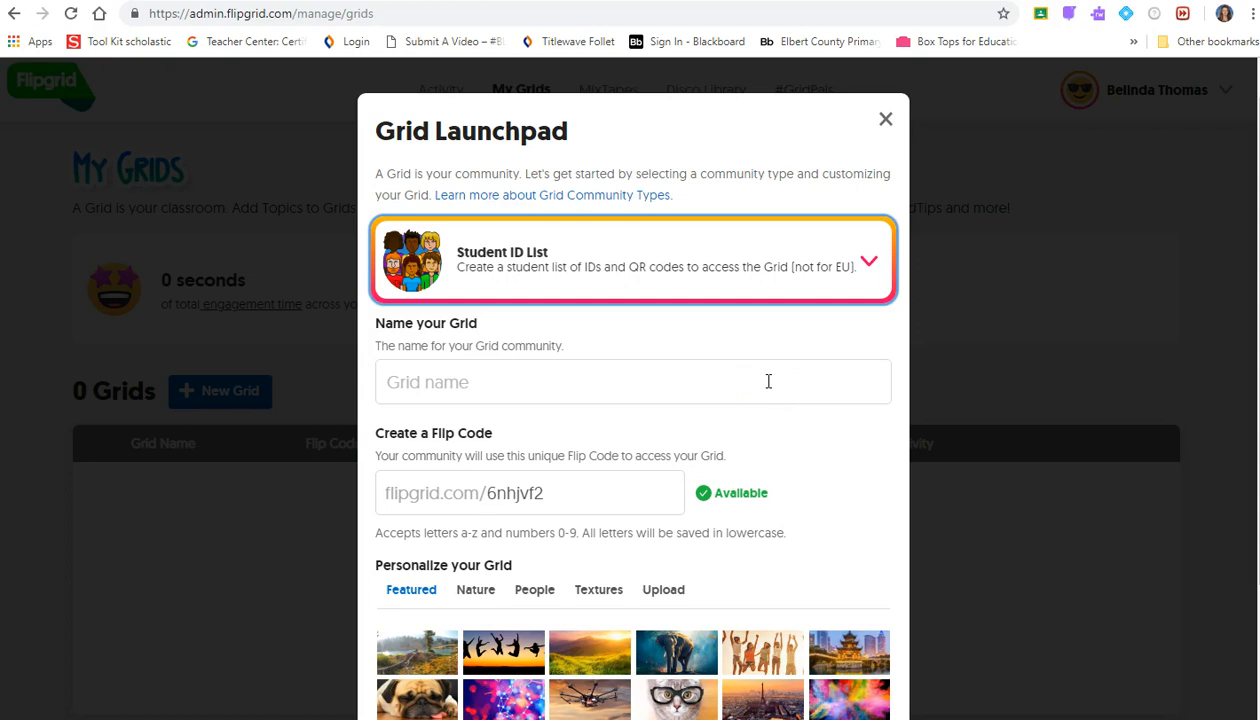
- Name the new grid "Mrs. Thomas' Class"
click(689, 371)
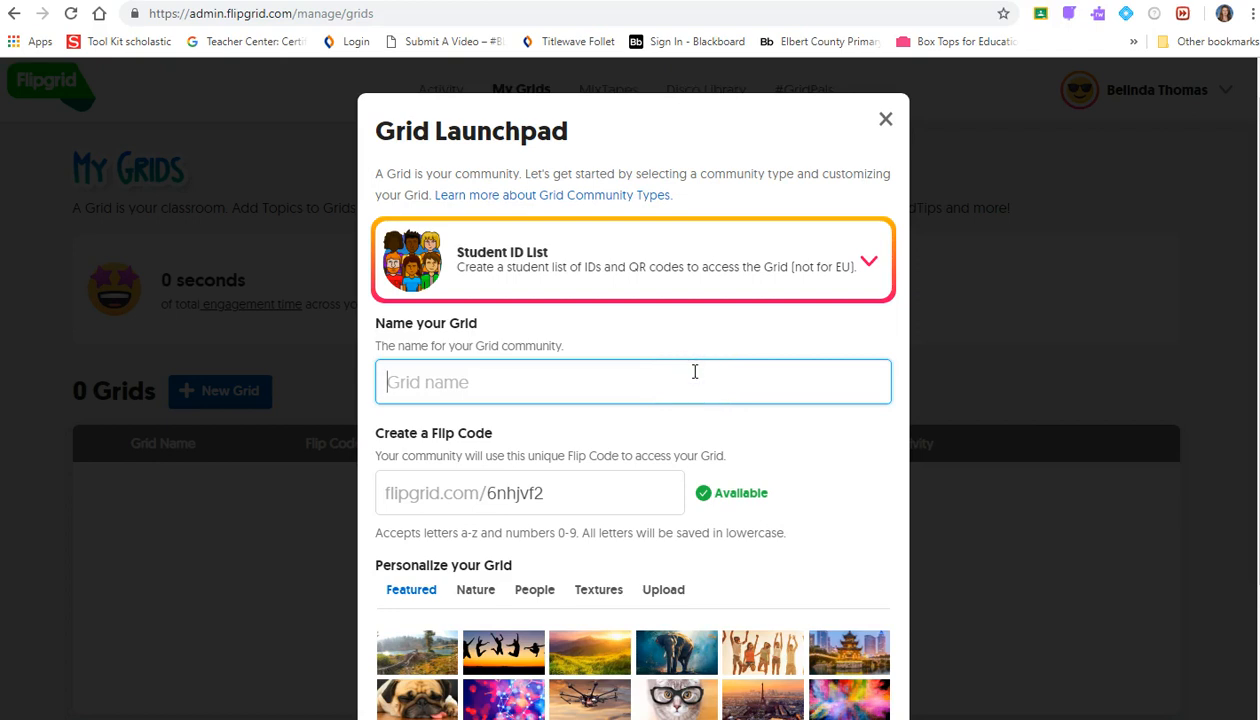
text(Mrs. Hee)
key(BackSpace)
key(BackSpace)
key(BackSpace)
text(Thomas')
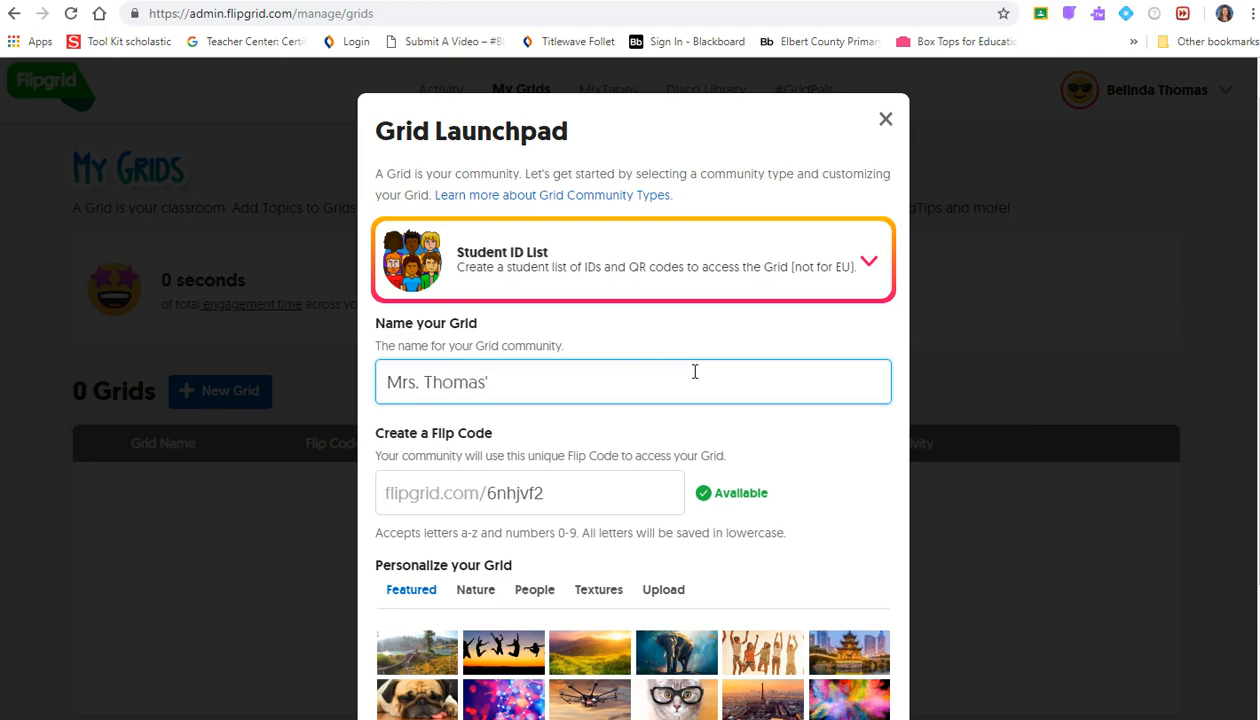
text( Class)
drag(540, 495, 484, 500)
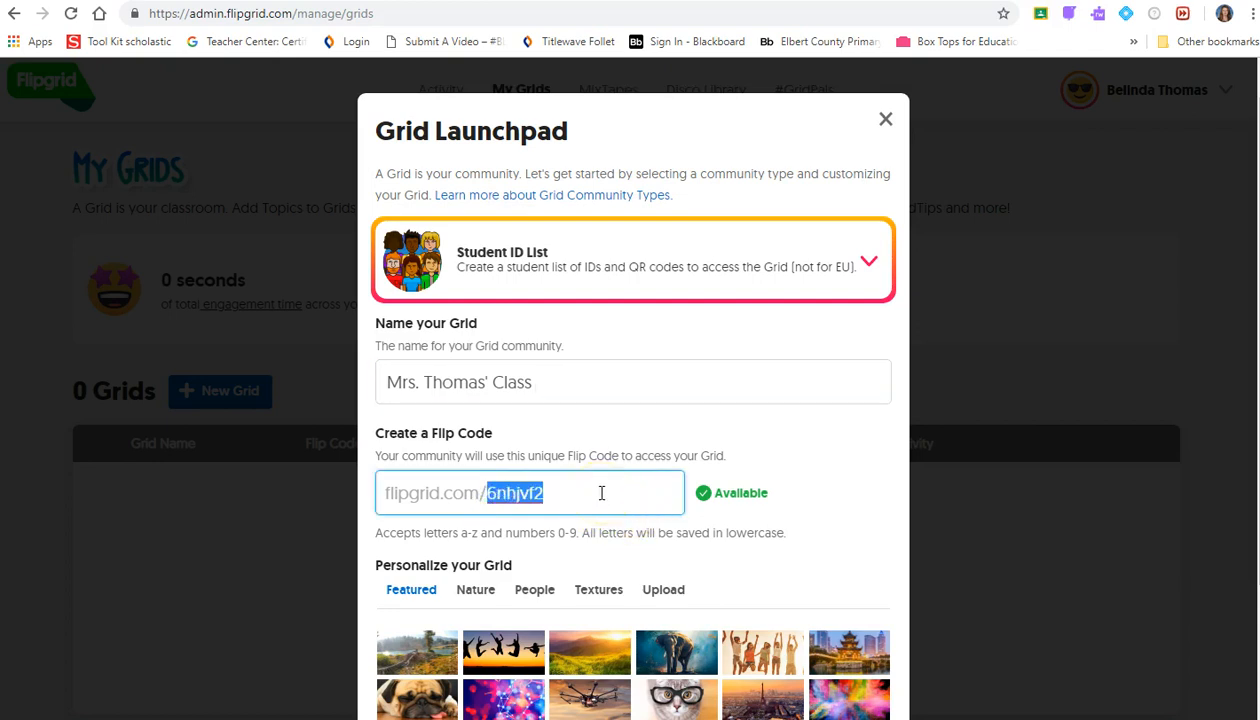
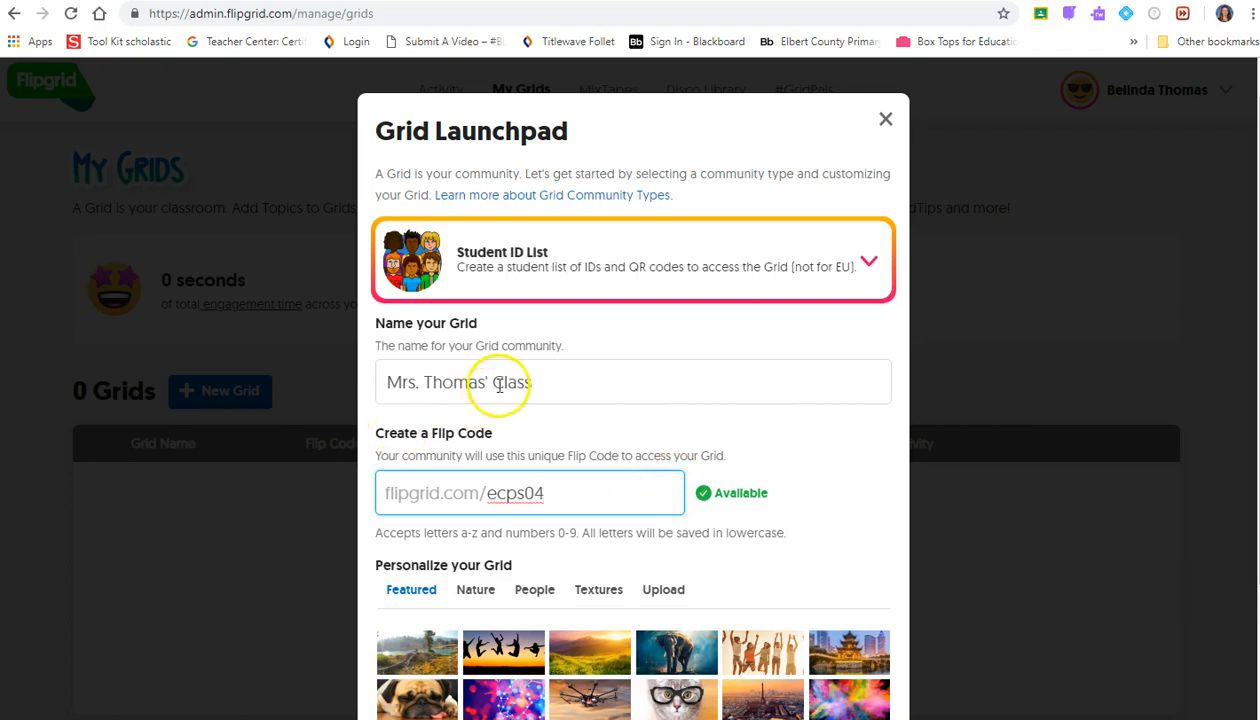
scroll(852, 574, down, 1)
scroll(852, 574, down, 2)
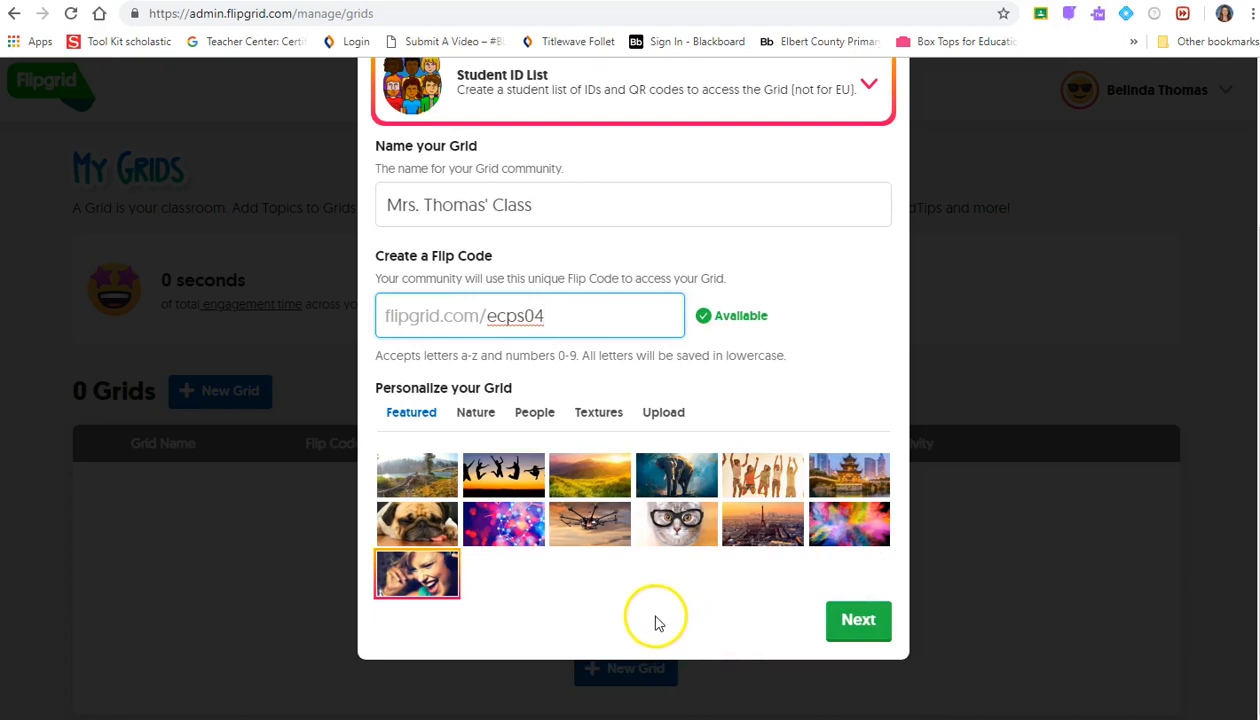
click(504, 515)
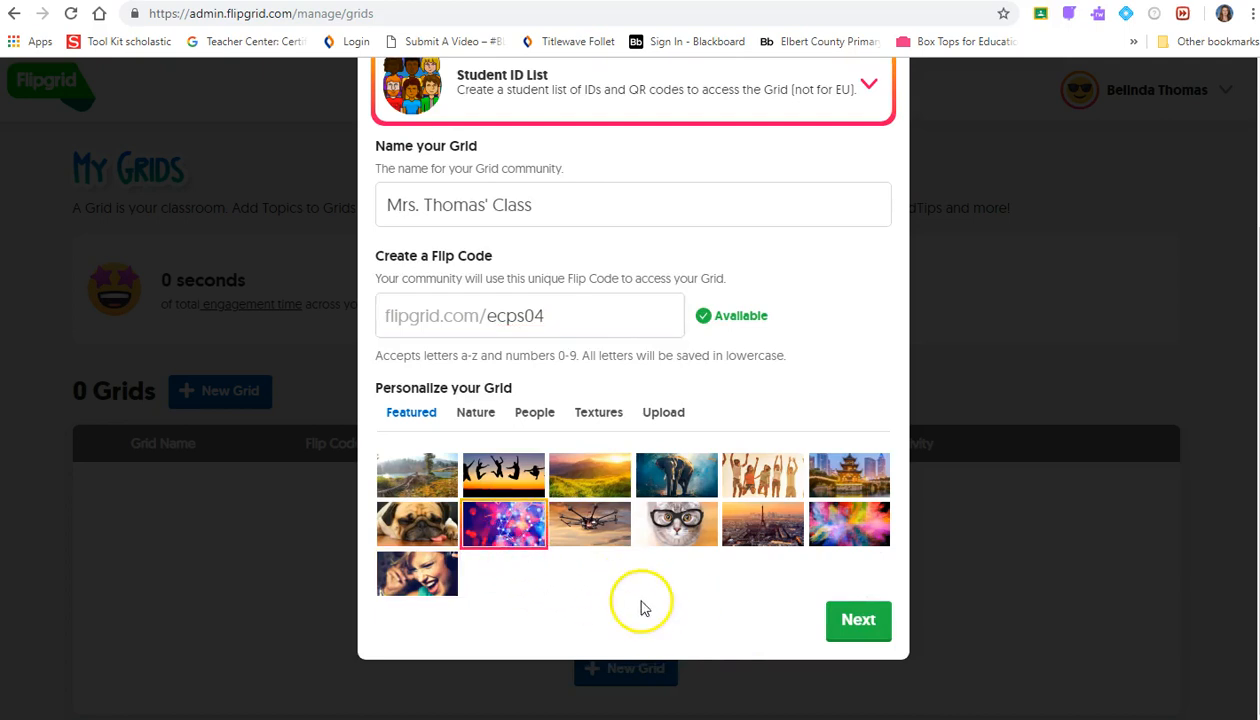
- Add the first student to the ID list with first name, last name and a custom identifier
click(861, 619)
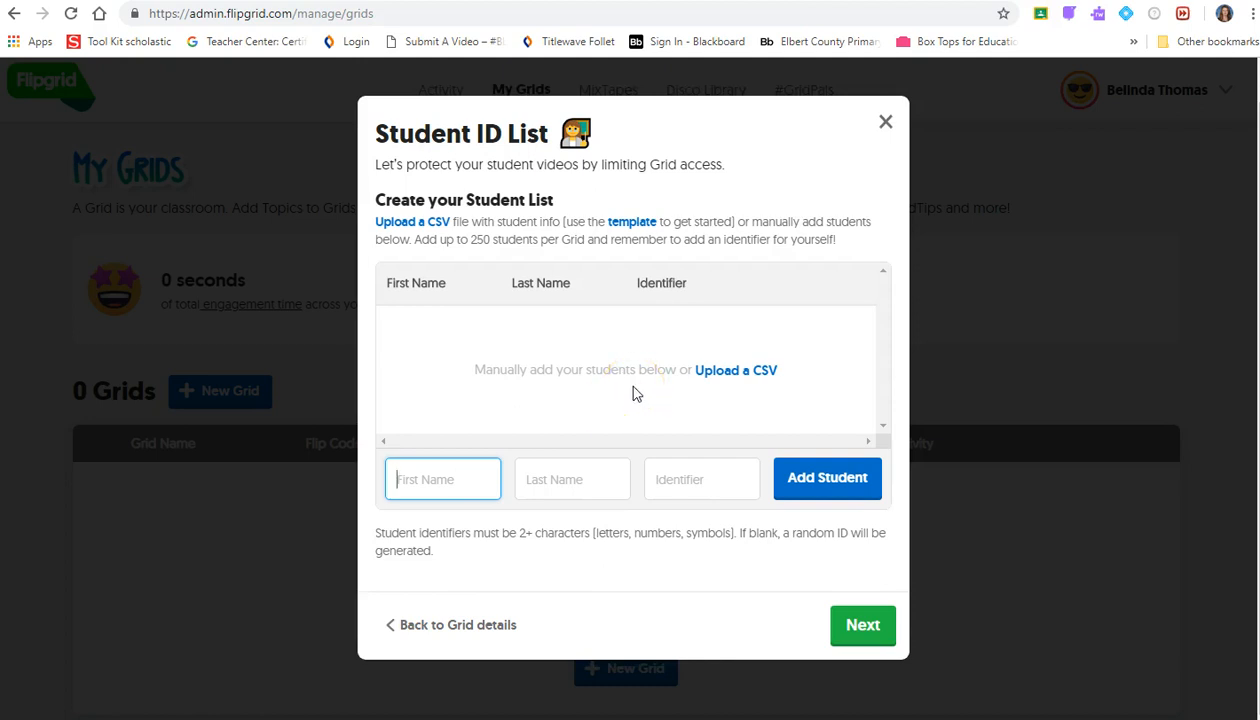
text(K)
key(BackSpace)
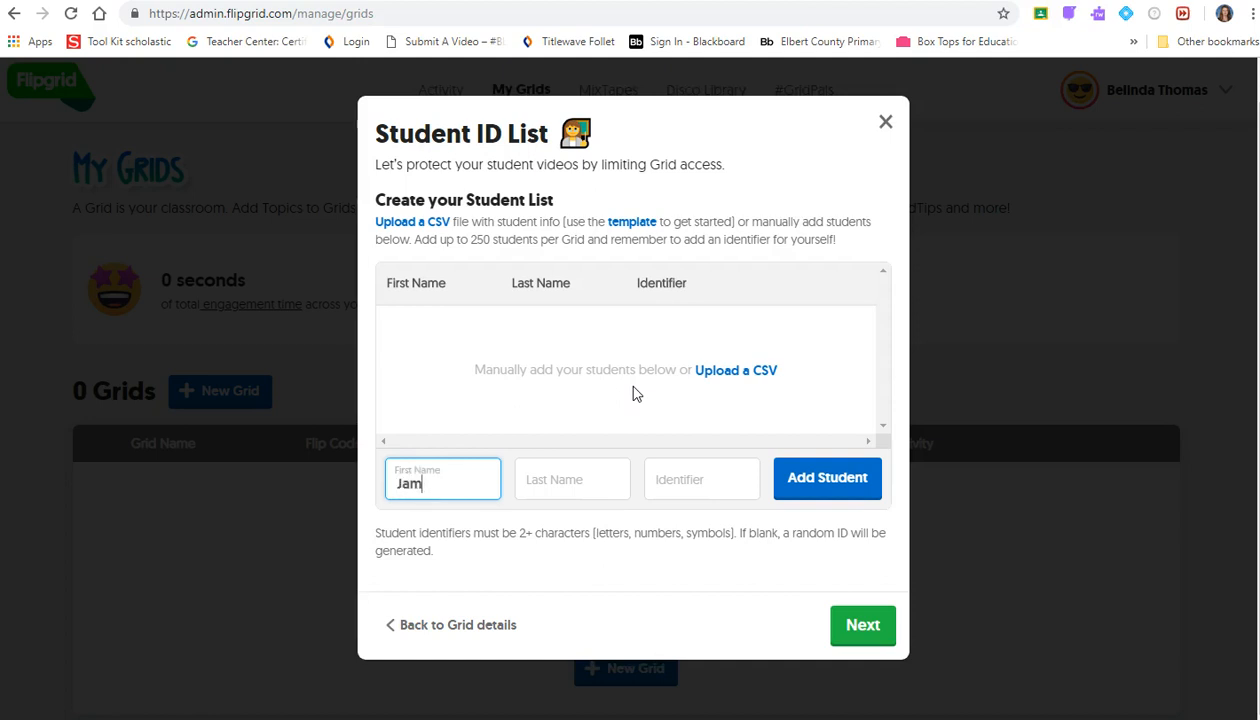
key(Tab)
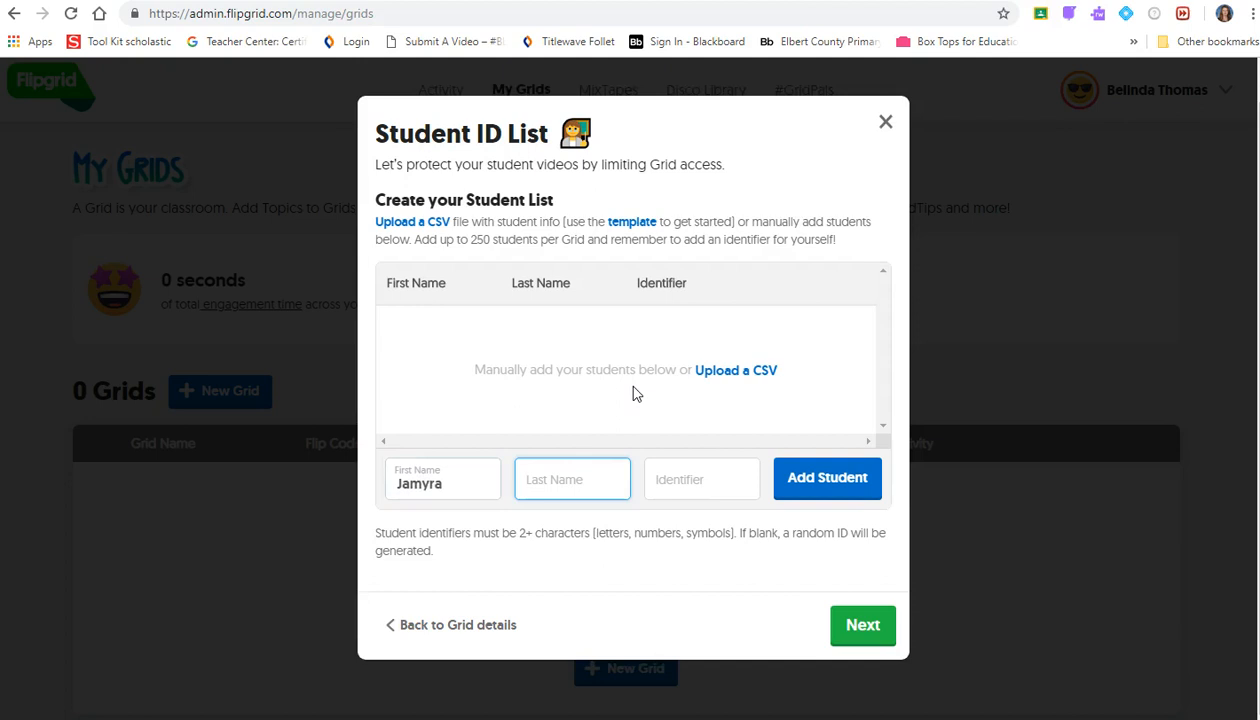
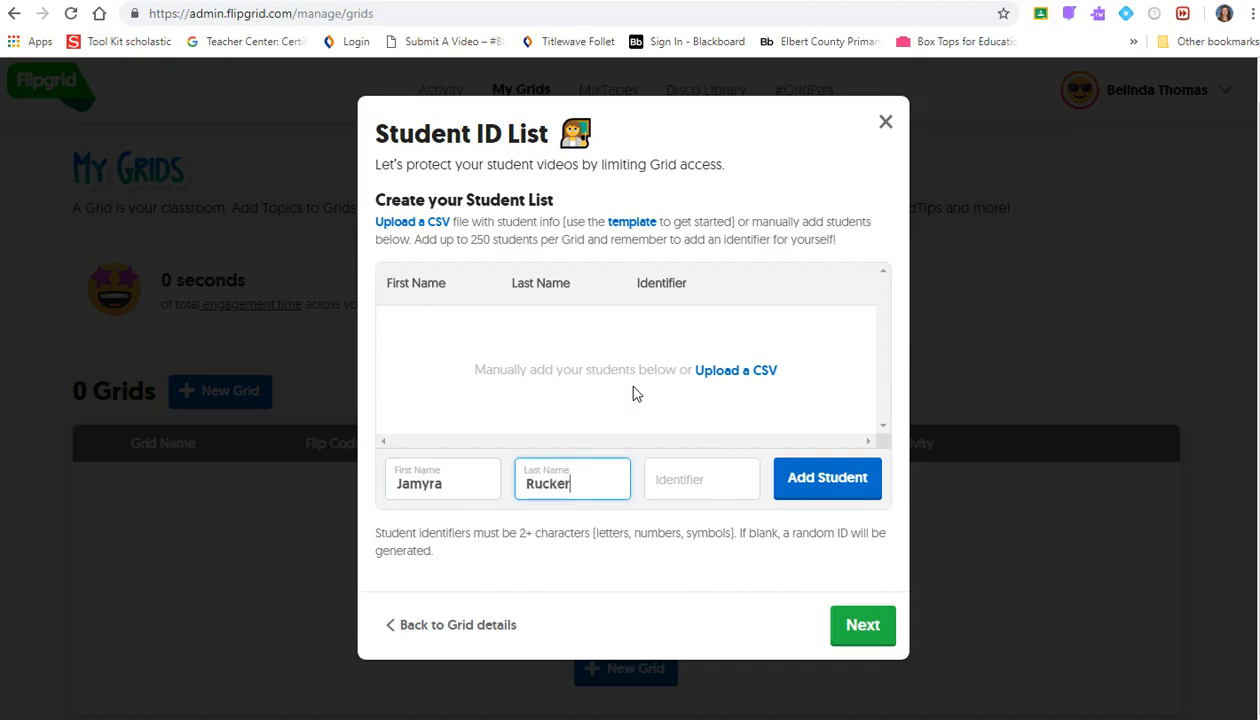
key(Tab)
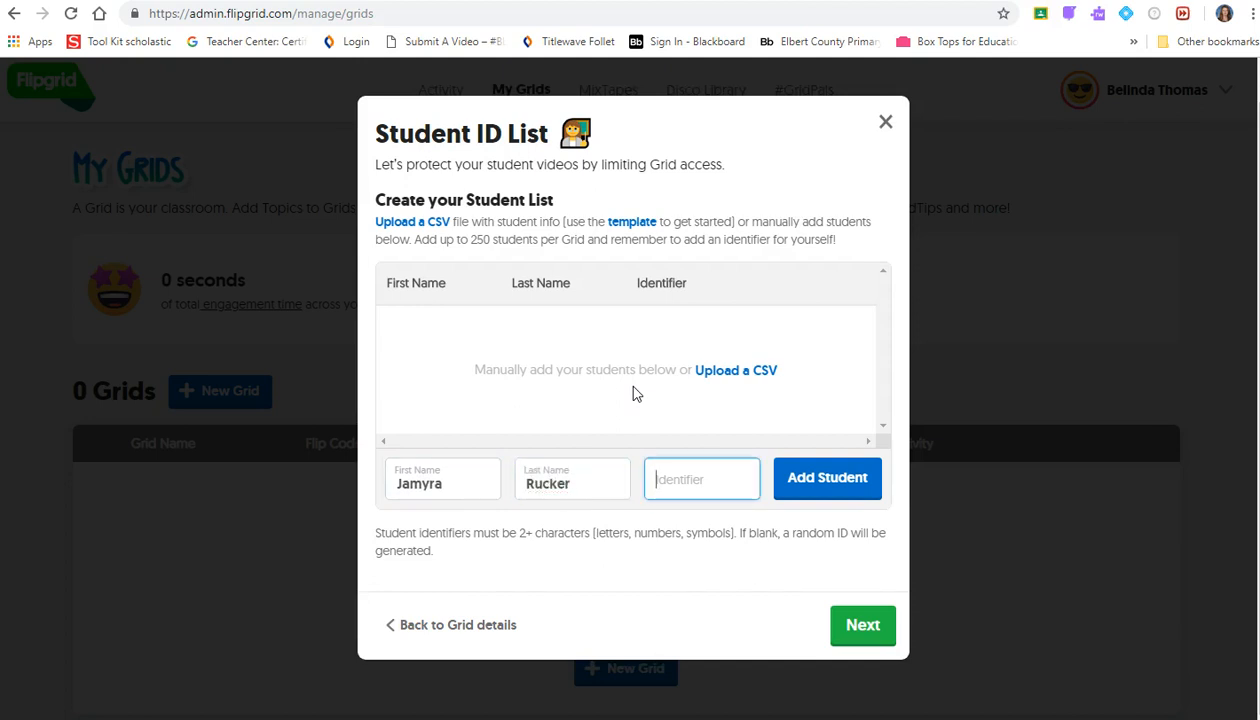
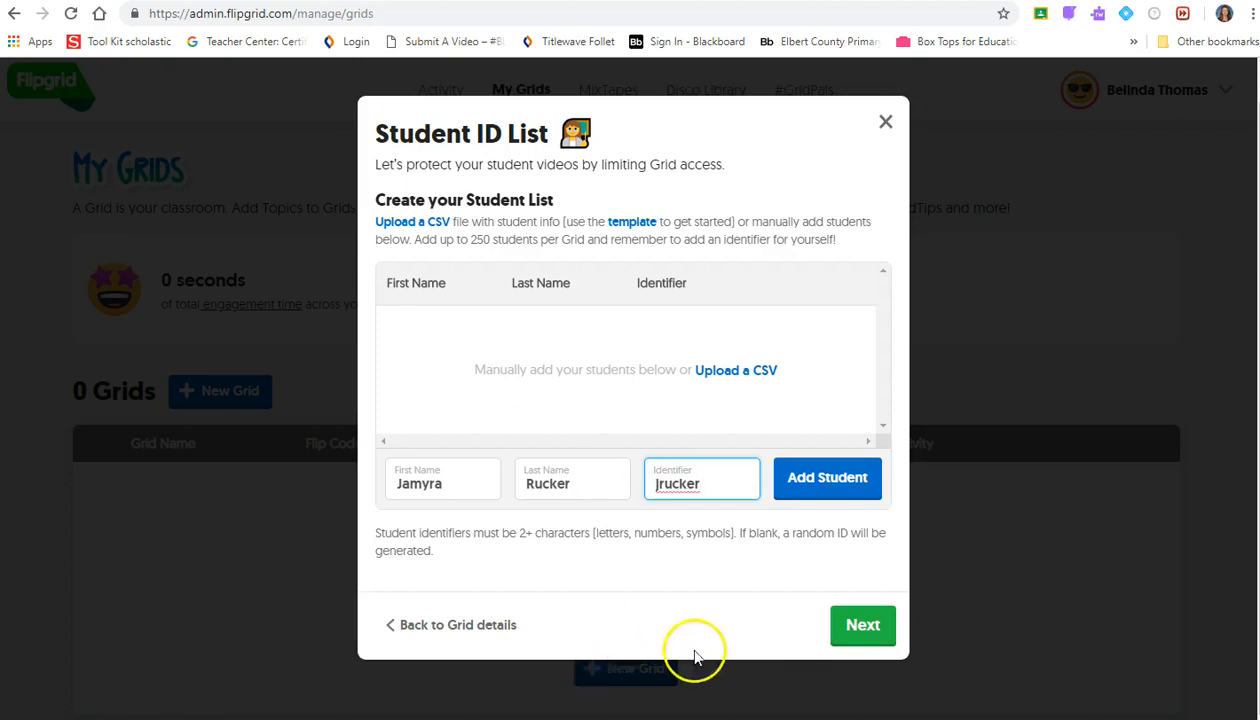
click(805, 481)
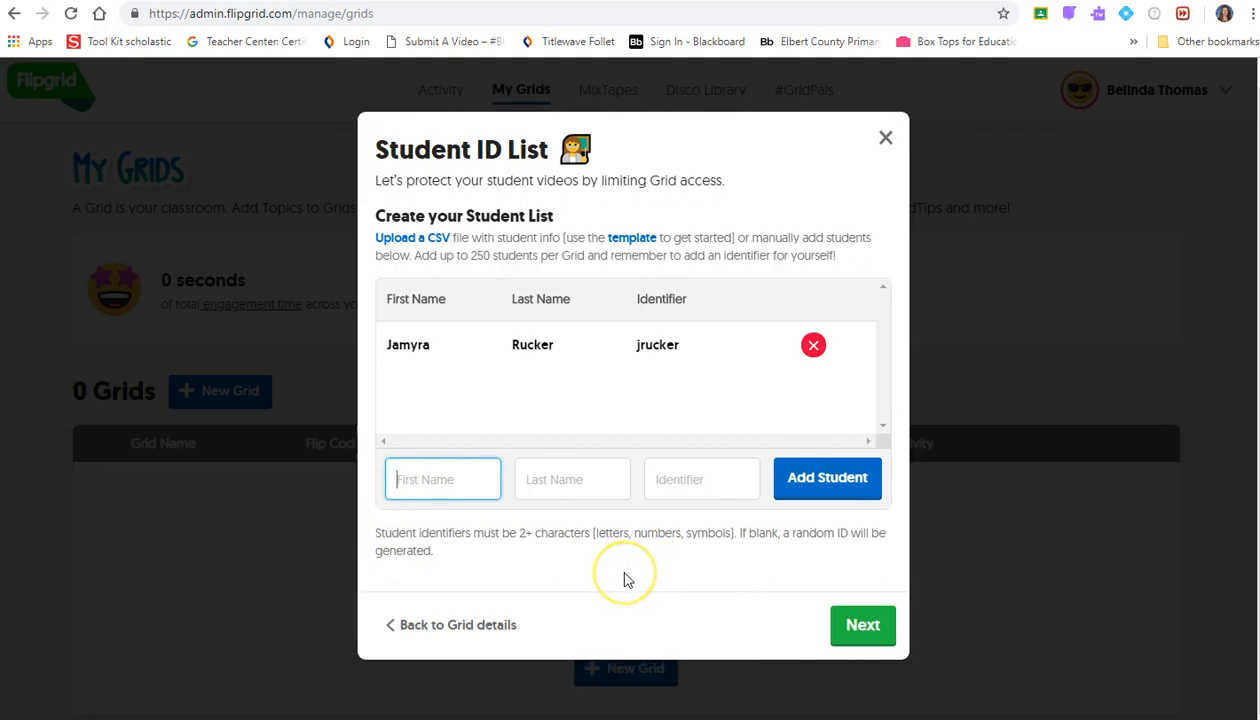
- Finish the student list and open the print preview of the student's QR code badge
click(860, 630)
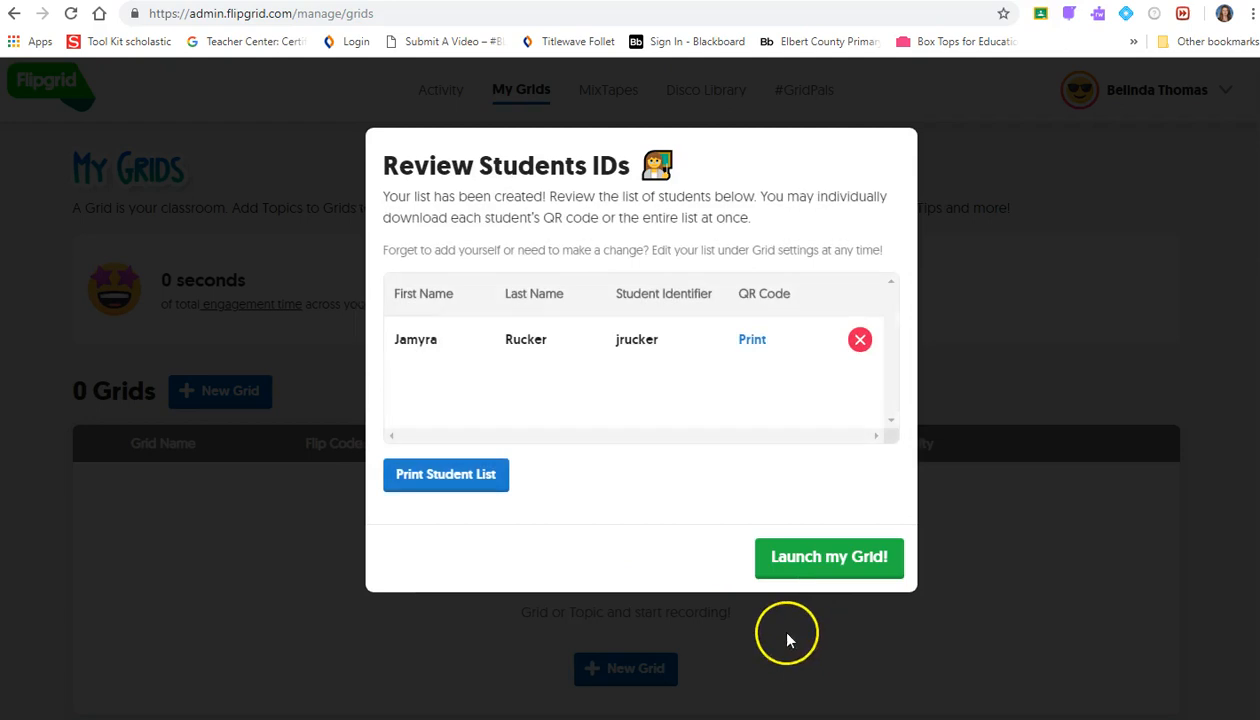
click(755, 341)
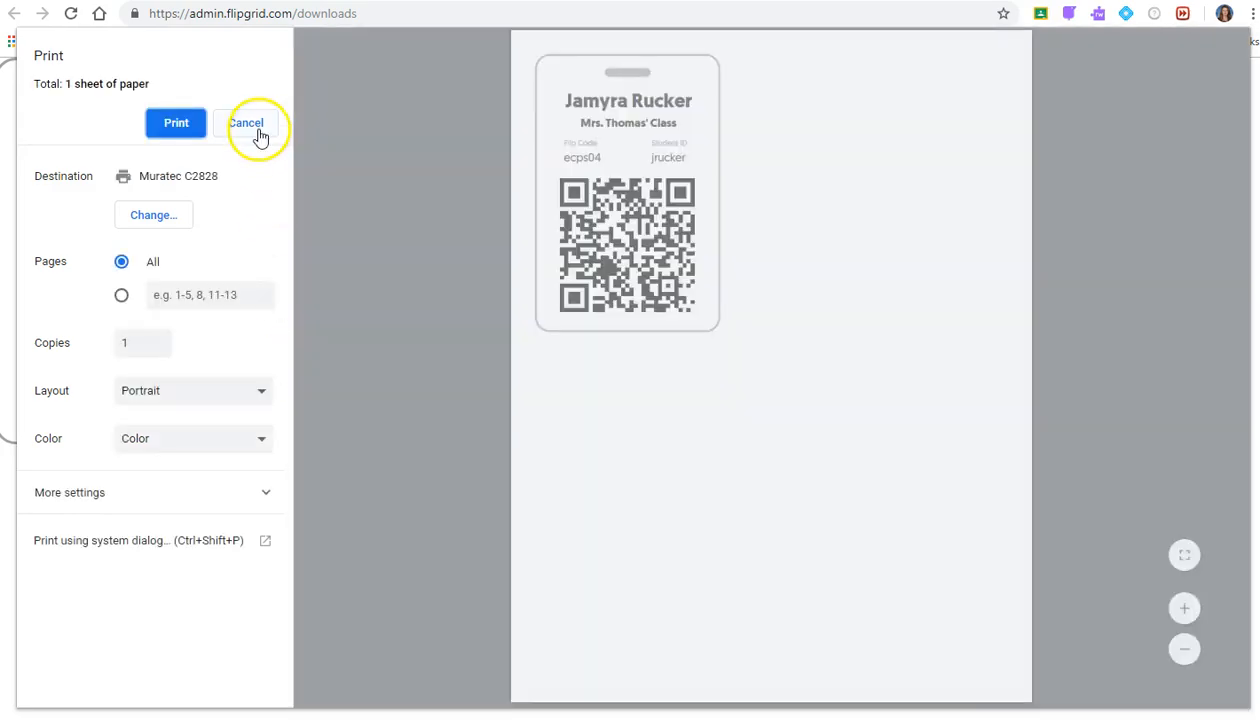
- Cancel the badge printing and launch the grid from the student review page
click(258, 133)
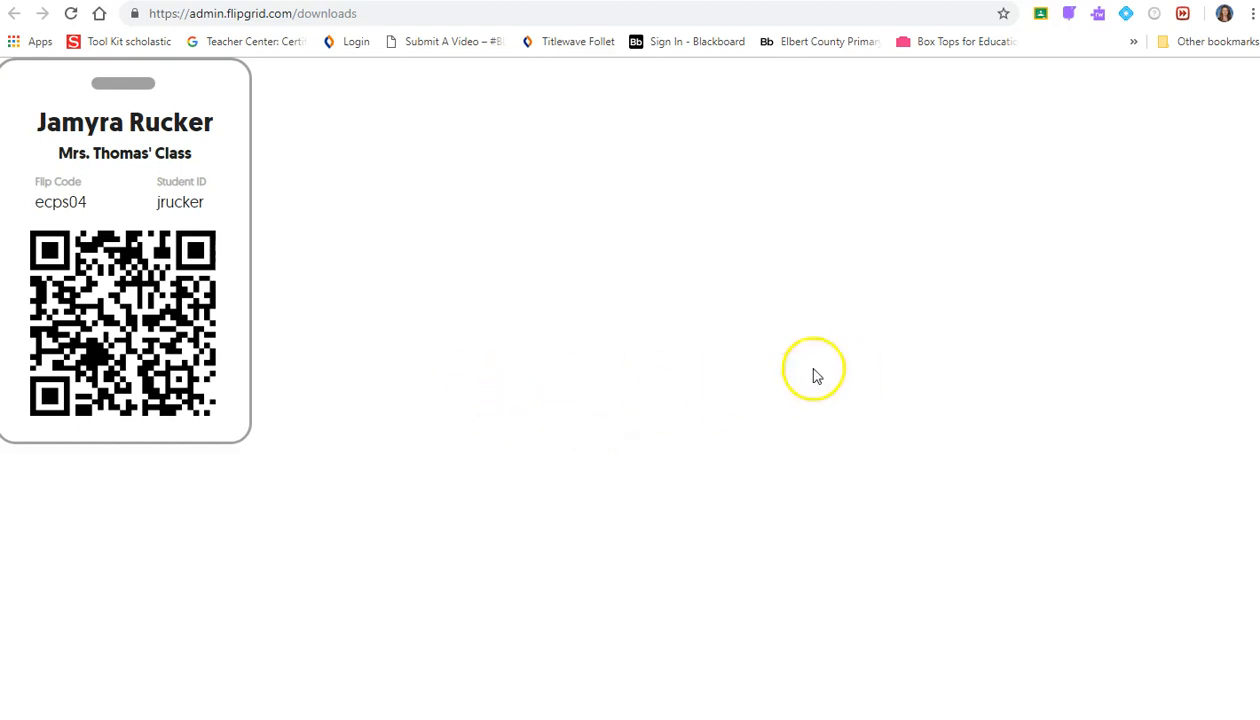
click(1048, 1)
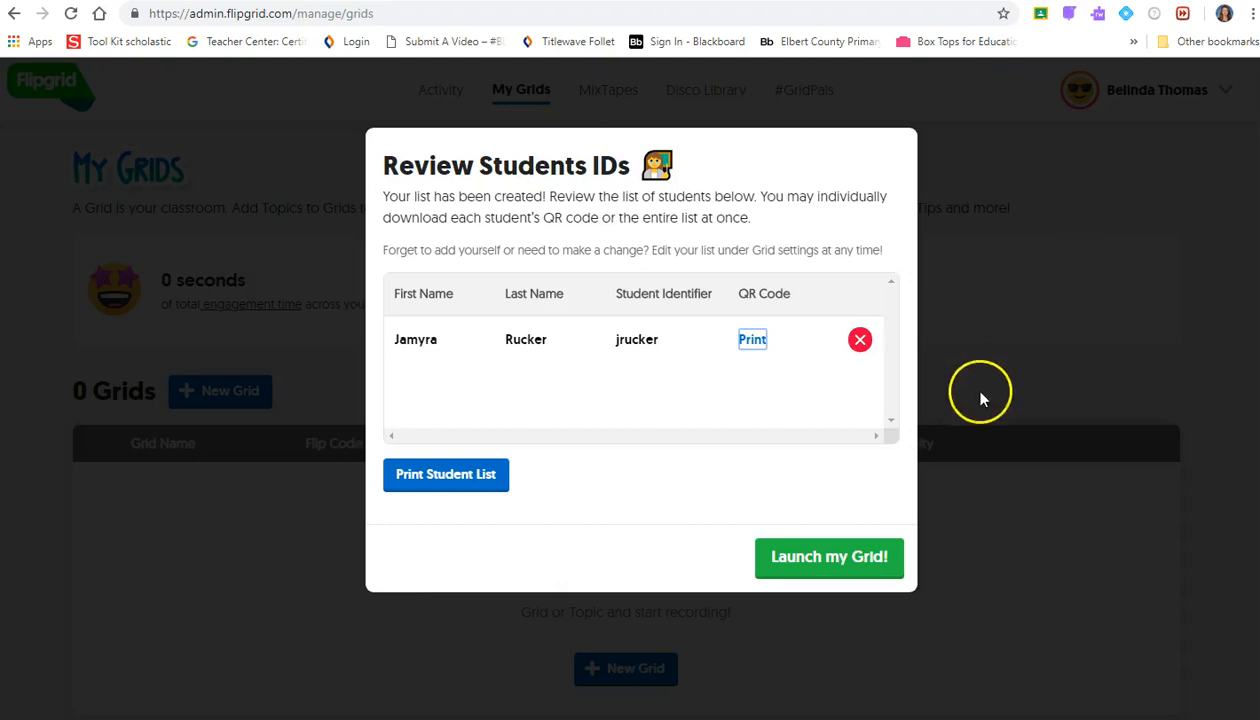
click(812, 564)
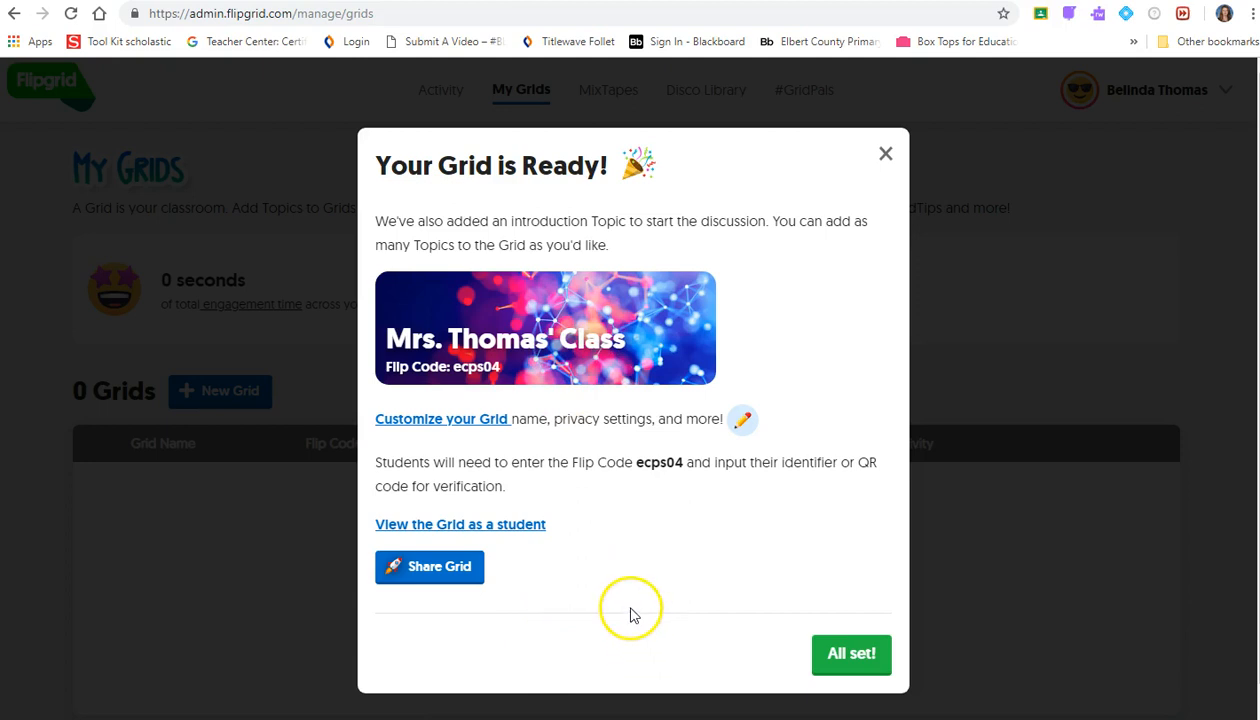
- Send a CoPilot invitation to a fellow educator's e-mail, then finish setup to reach Grid Details
click(461, 588)
click(461, 588)
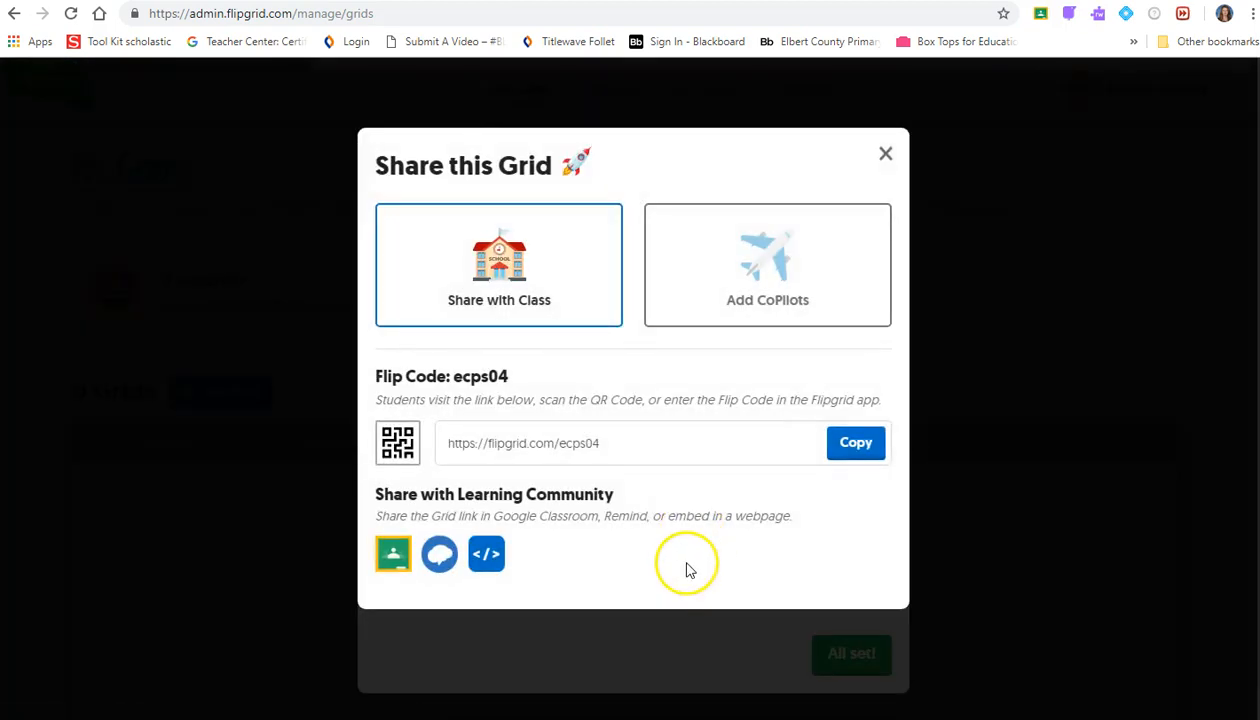
click(819, 250)
click(641, 491)
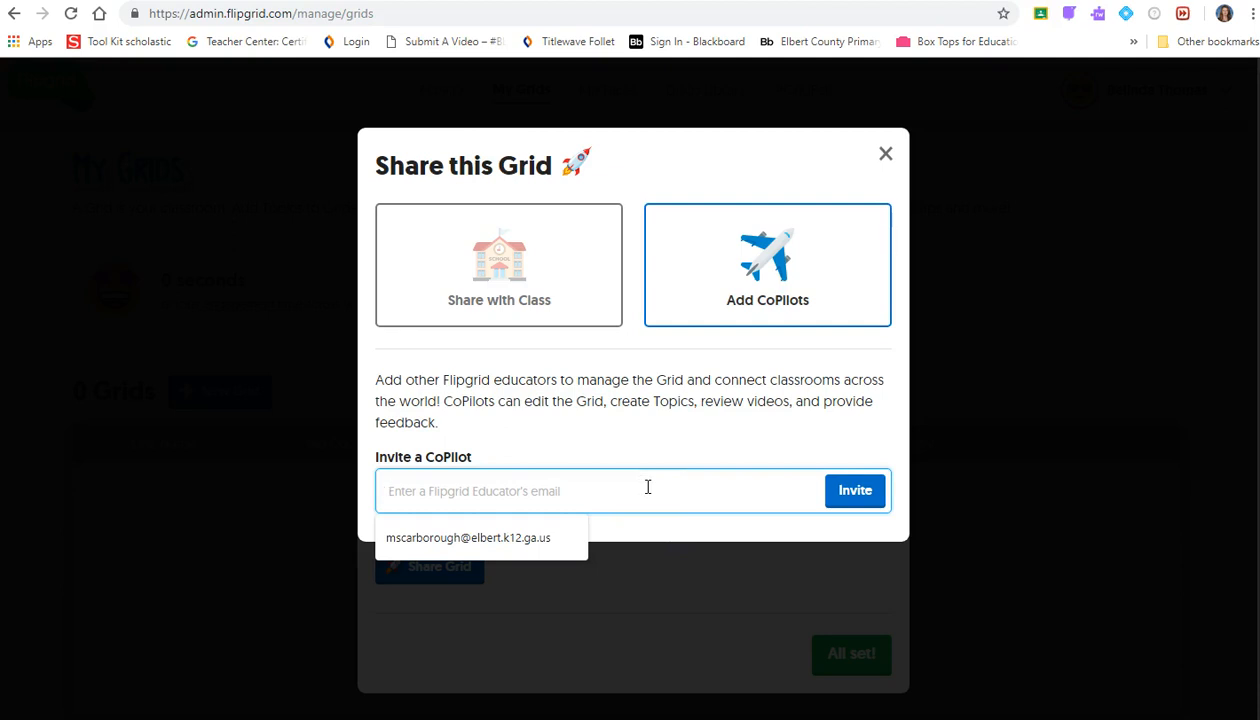
click(554, 540)
click(877, 497)
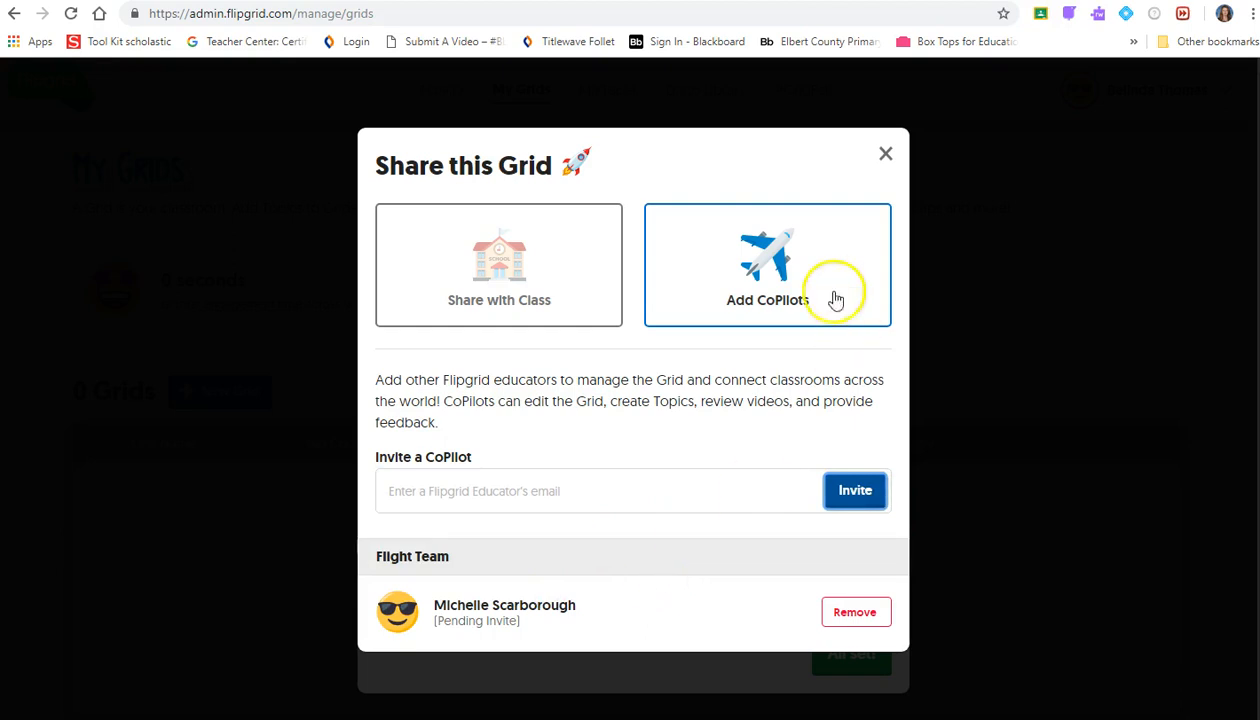
click(883, 155)
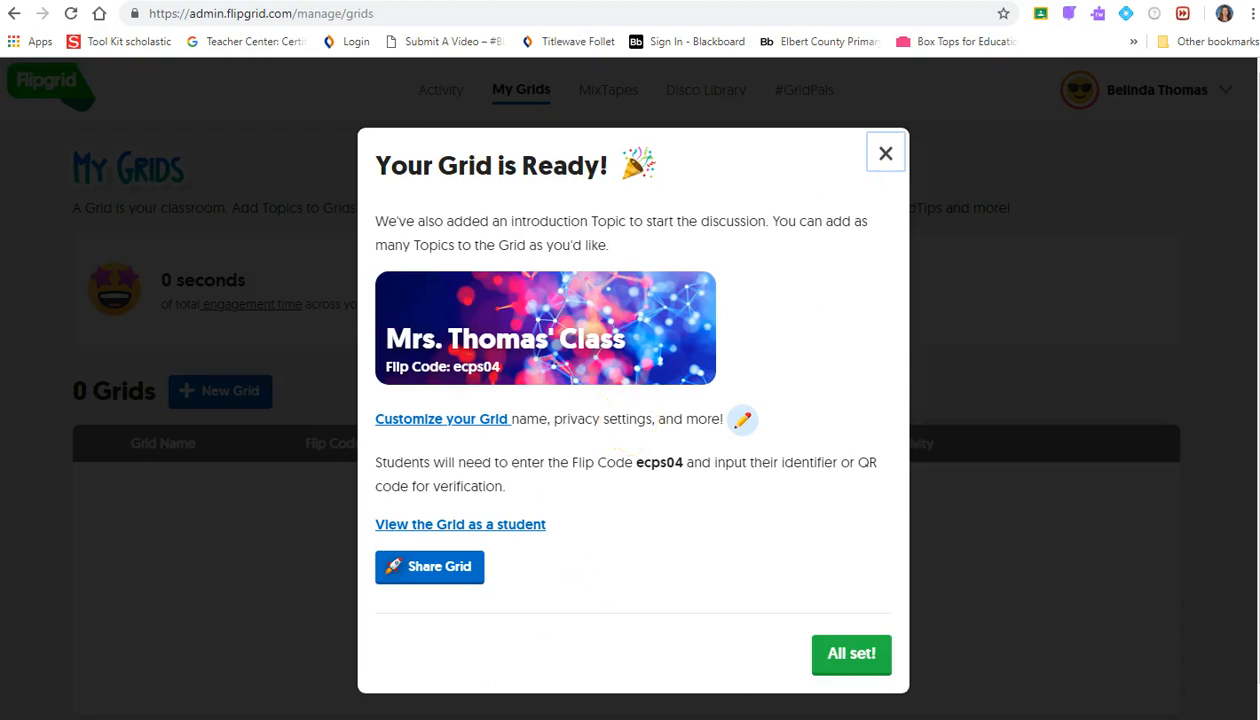
click(851, 655)
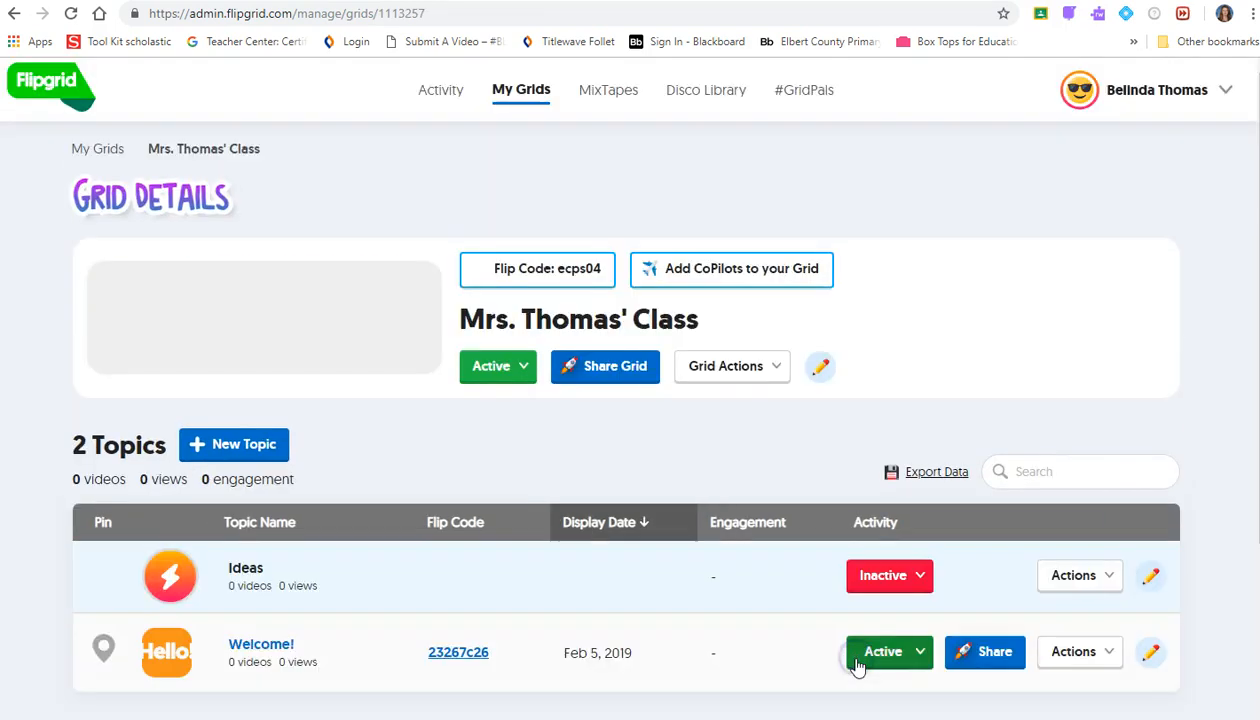
- Start a new topic titled "Groundhog Day Predictions"
scroll(686, 610, down, 1)
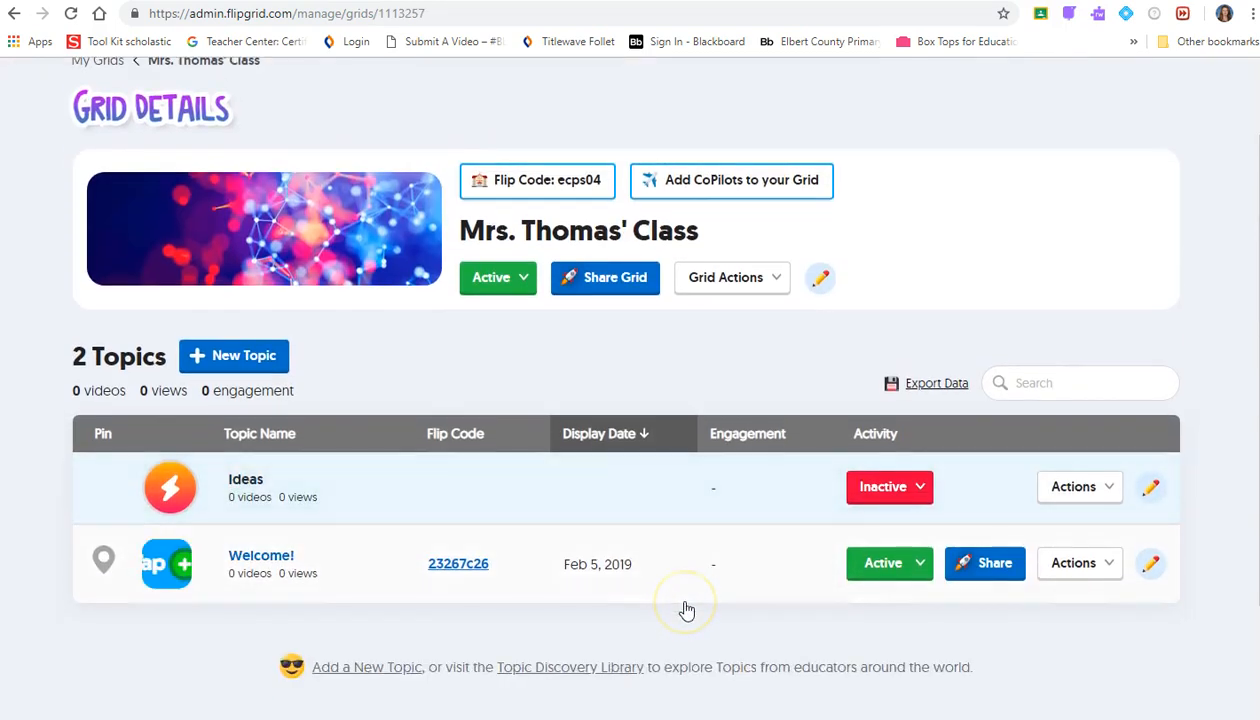
scroll(686, 610, up, 1)
scroll(686, 610, down, 2)
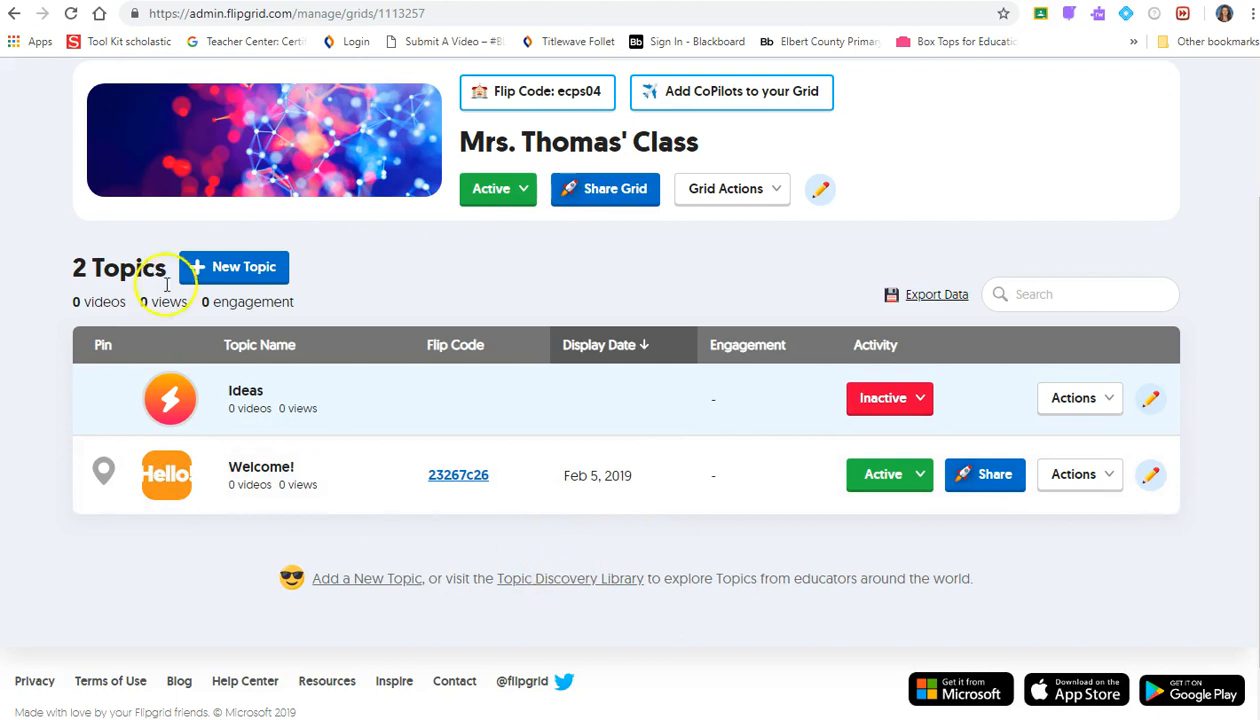
click(197, 265)
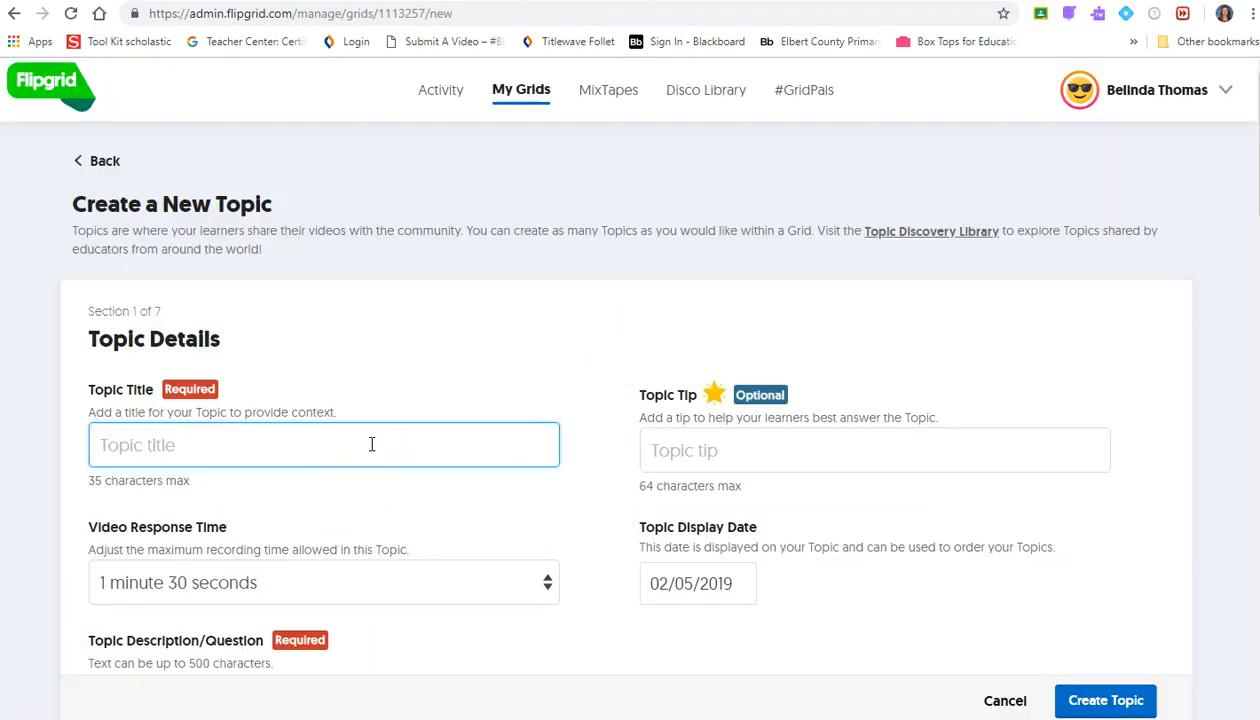
text(Groyun)
key(BackSpace)
key(BackSpace)
text(undhog Day Predictions)
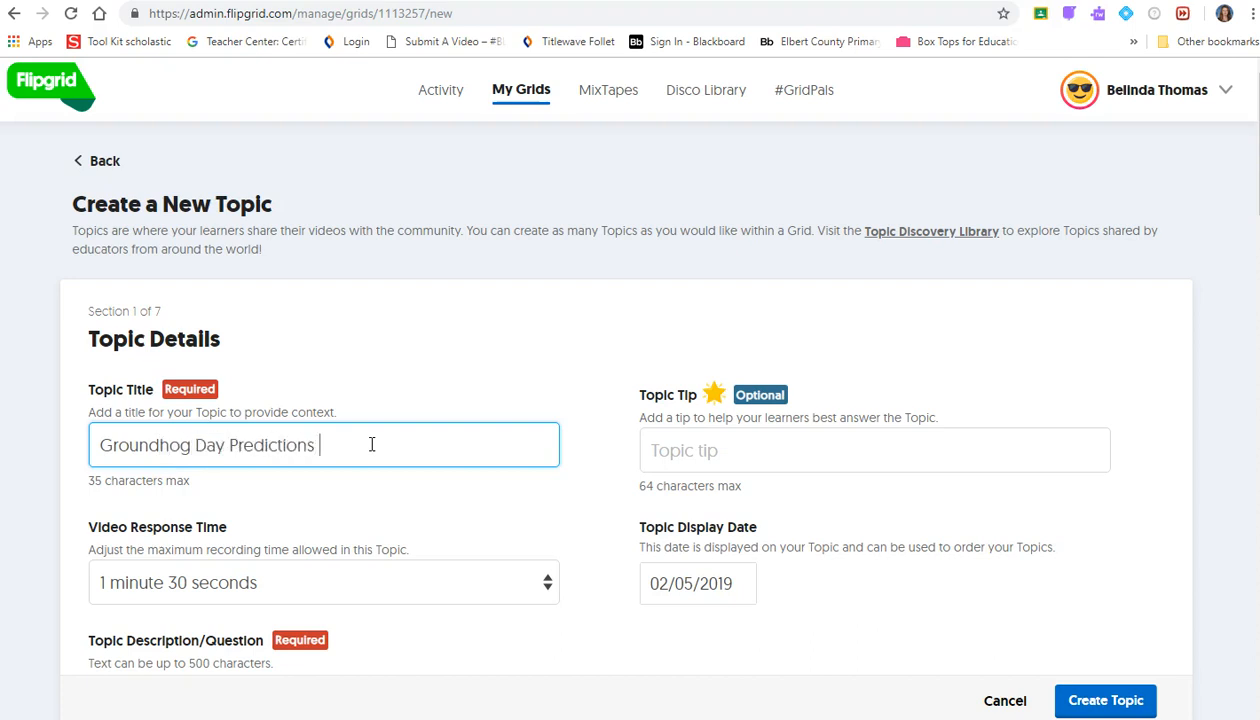
- Set a 2-minute video response time and add the tip 'What do you predict the groundhog will see'
scroll(380, 470, down, 1)
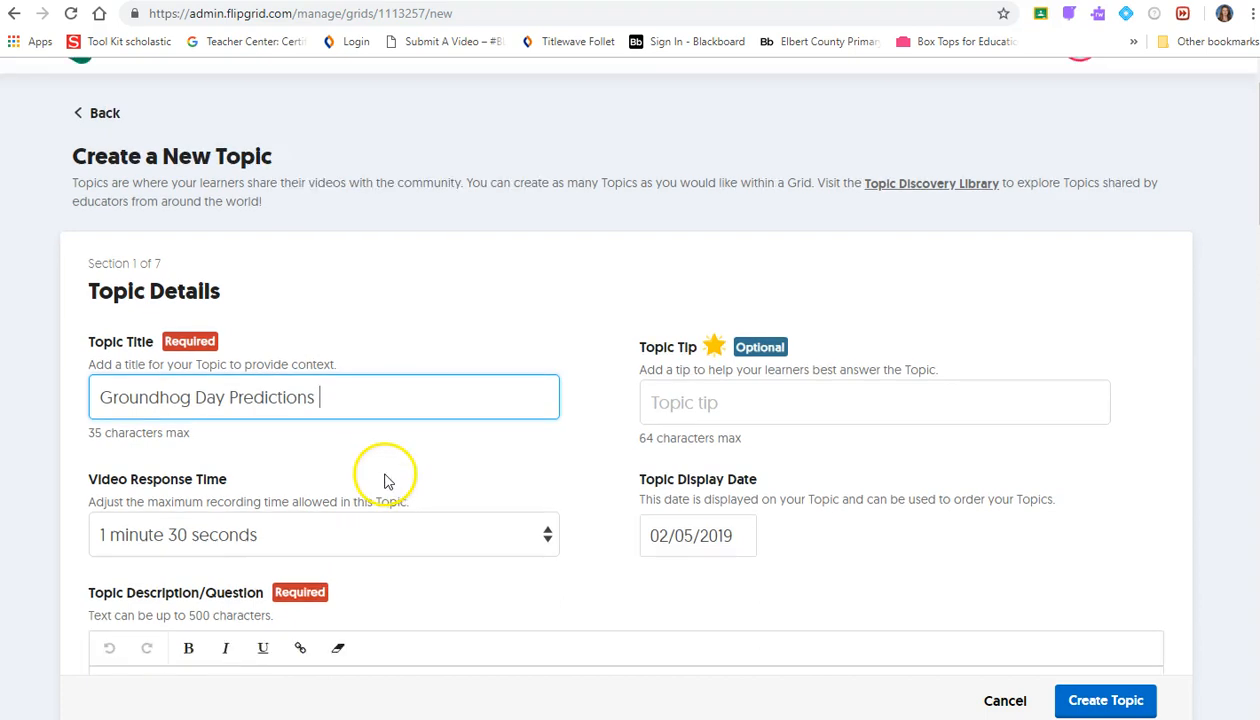
click(420, 505)
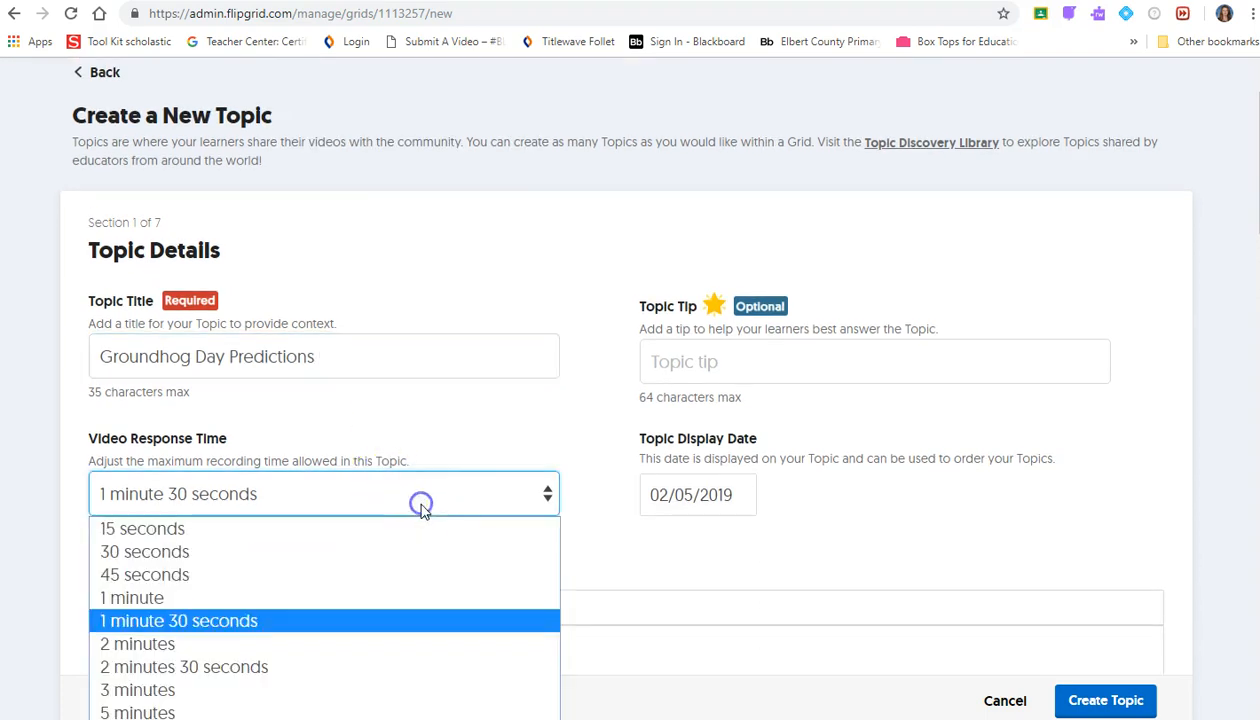
click(450, 643)
scroll(590, 553, down, 1)
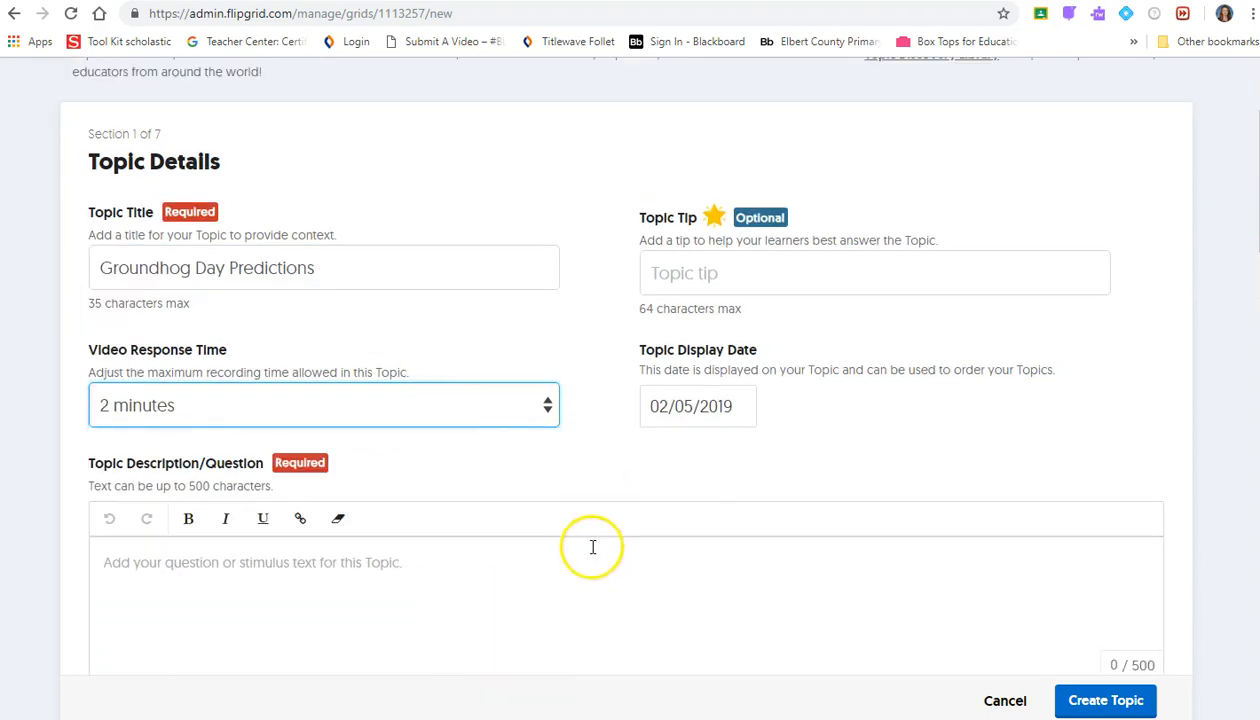
click(692, 274)
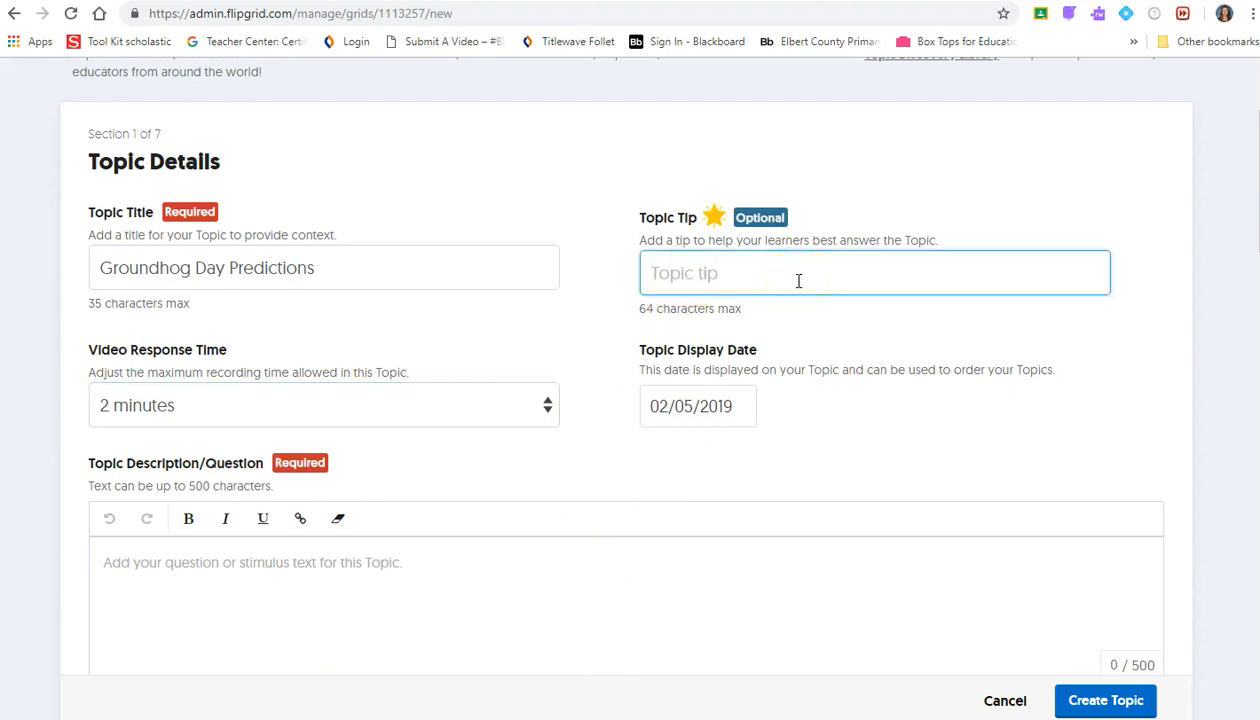
text(What do you )
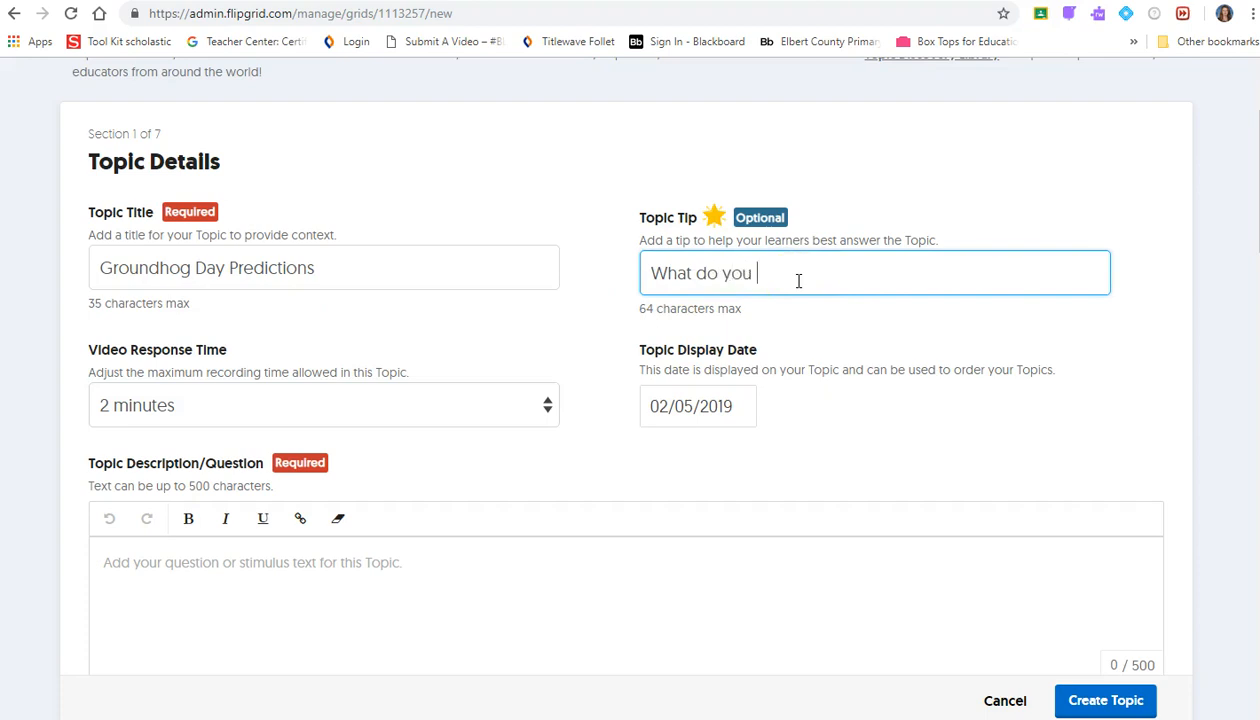
text(predict the groundhog will see?)
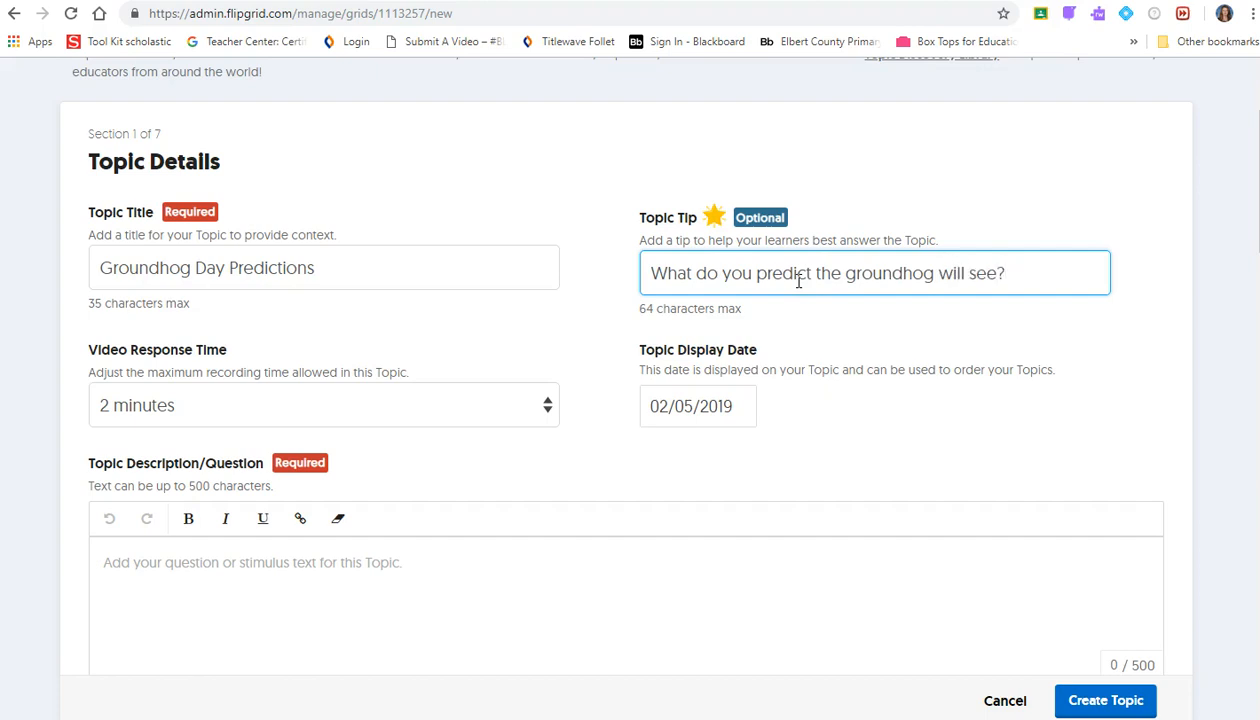
- Attempt Create Topic with the description empty, triggering the missing Topic Description error
scroll(818, 602, down, 2)
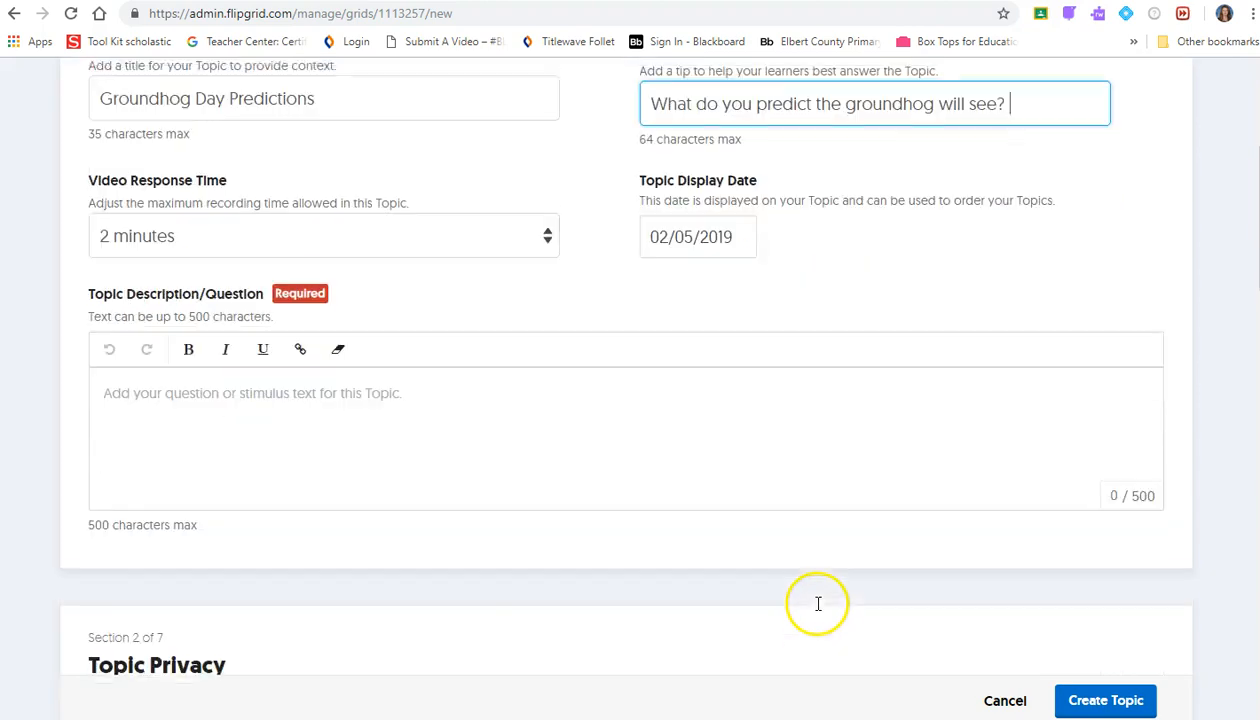
click(594, 398)
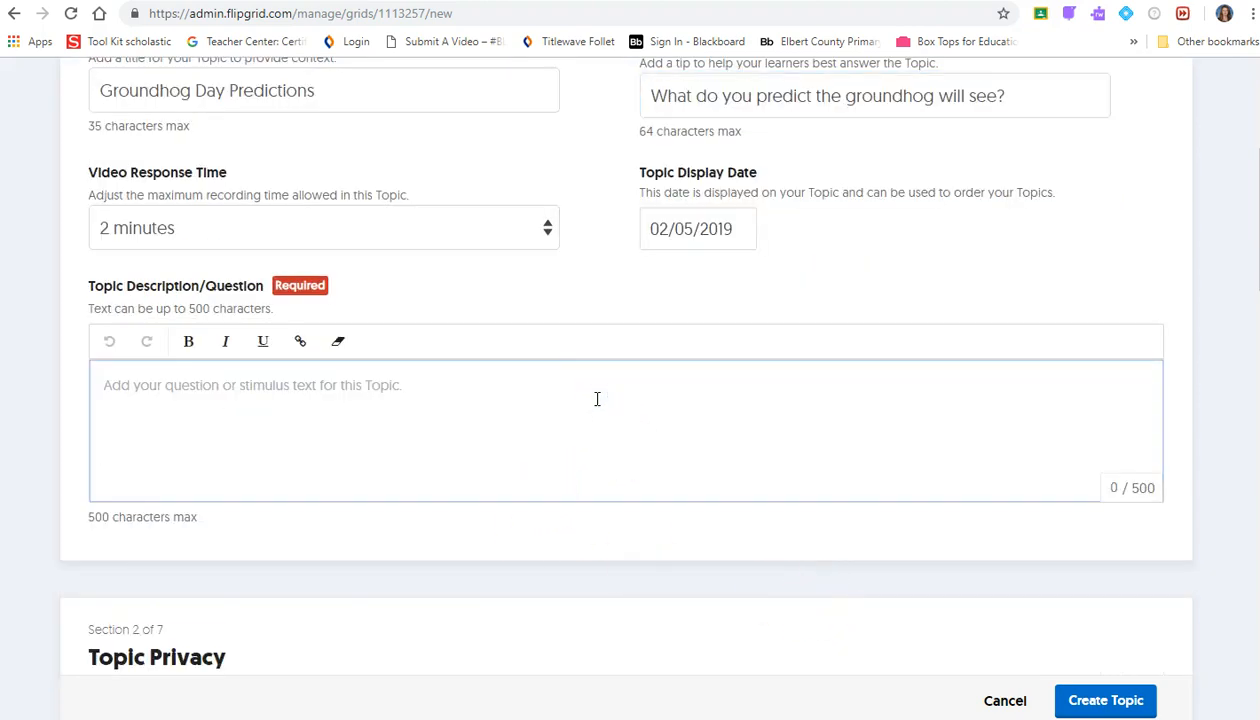
scroll(633, 478, down, 3)
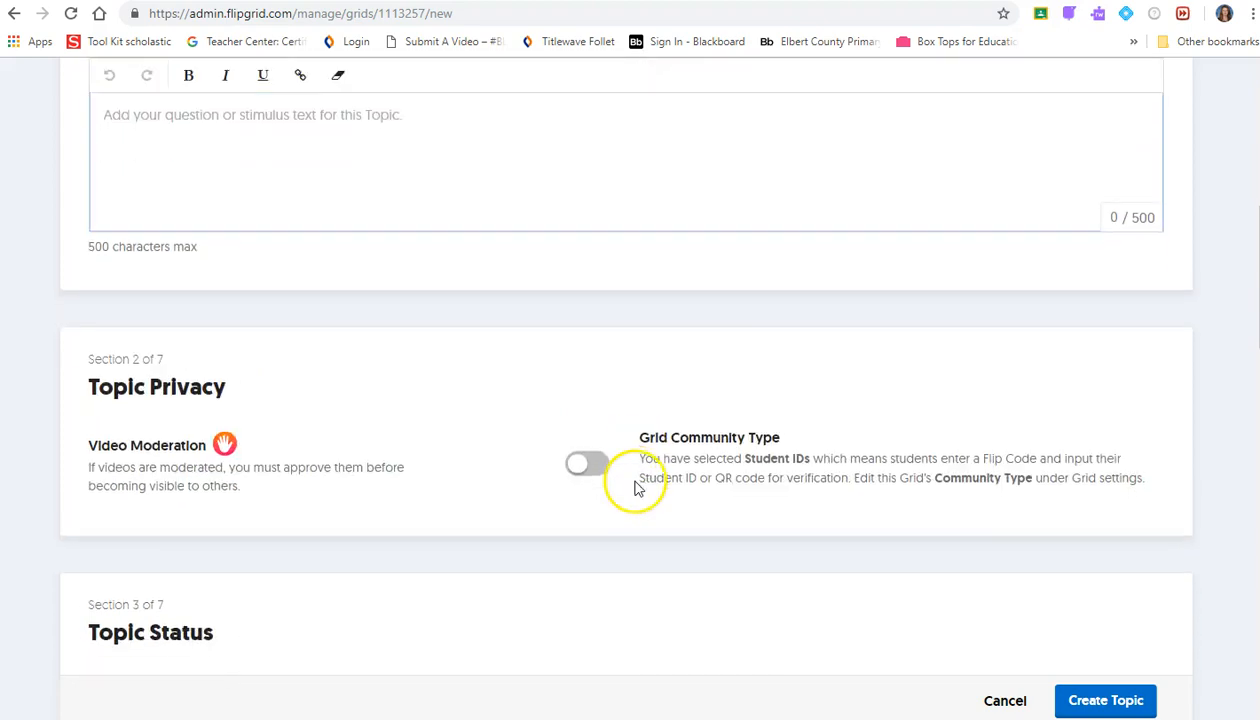
scroll(650, 505, down, 2)
scroll(652, 515, down, 2)
scroll(662, 533, down, 3)
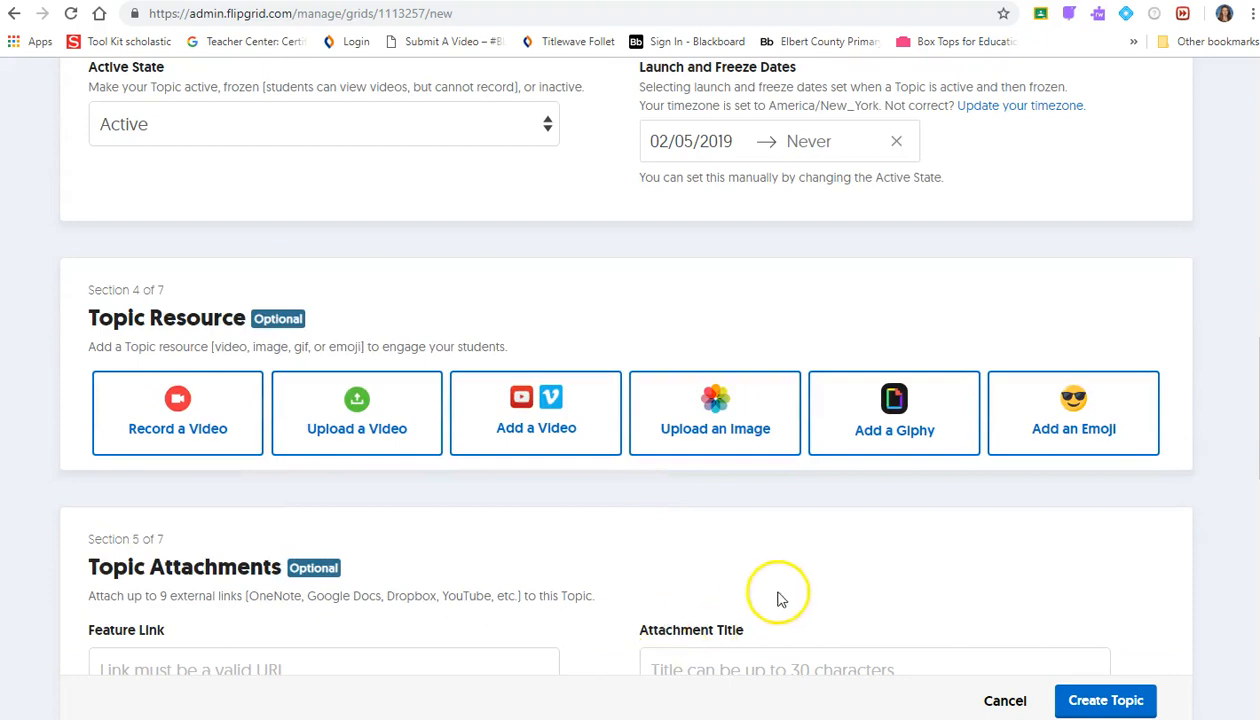
scroll(770, 580, down, 2)
scroll(782, 587, down, 1)
scroll(800, 560, down, 6)
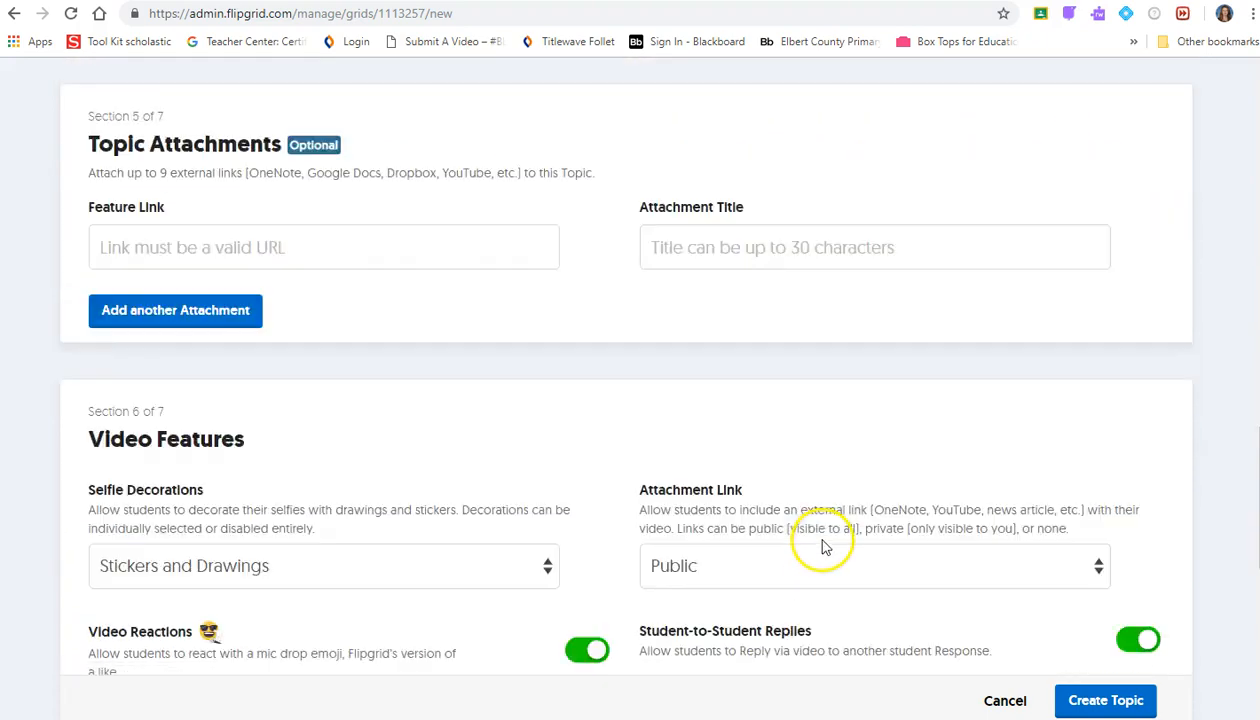
scroll(820, 545, up, 4)
scroll(824, 545, up, 20)
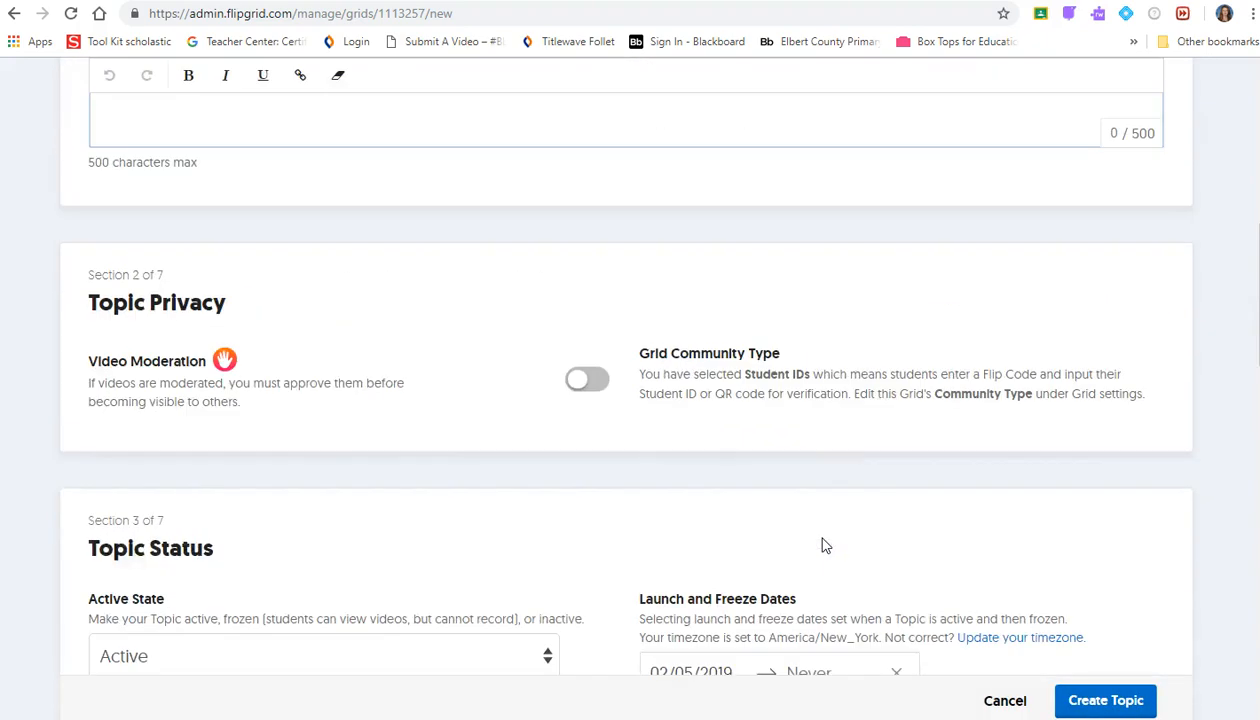
click(1128, 702)
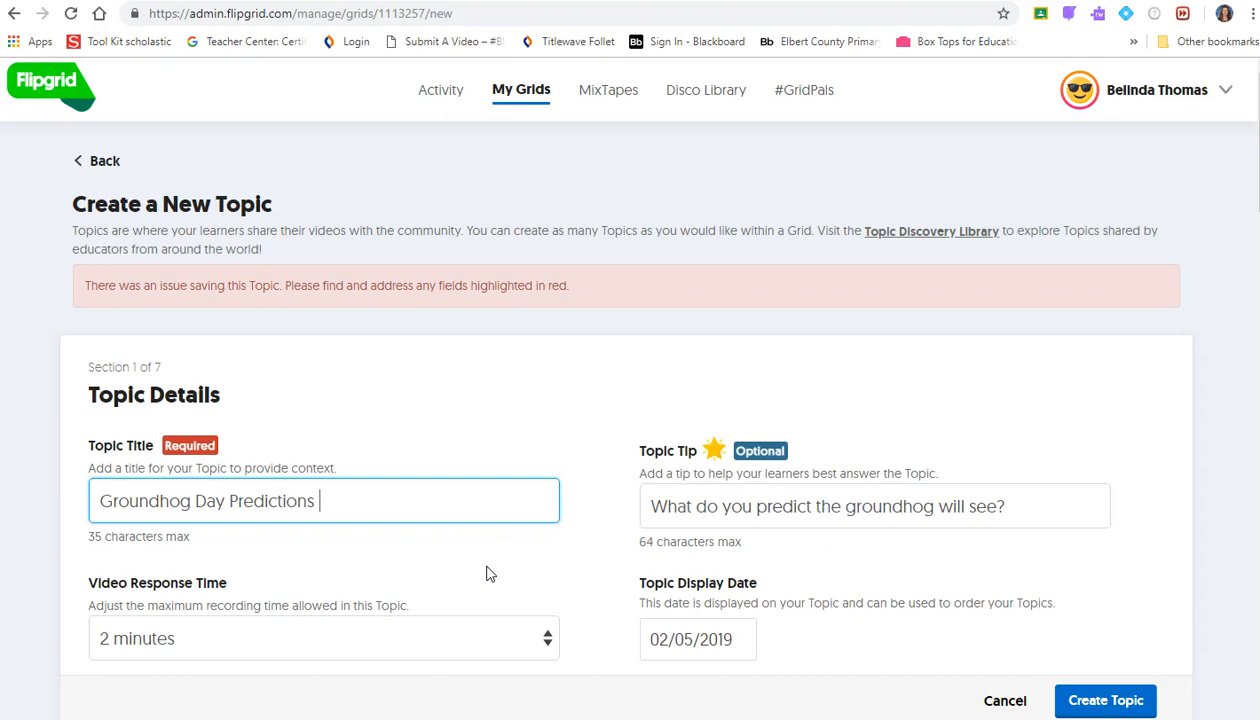
scroll(490, 573, down, 1)
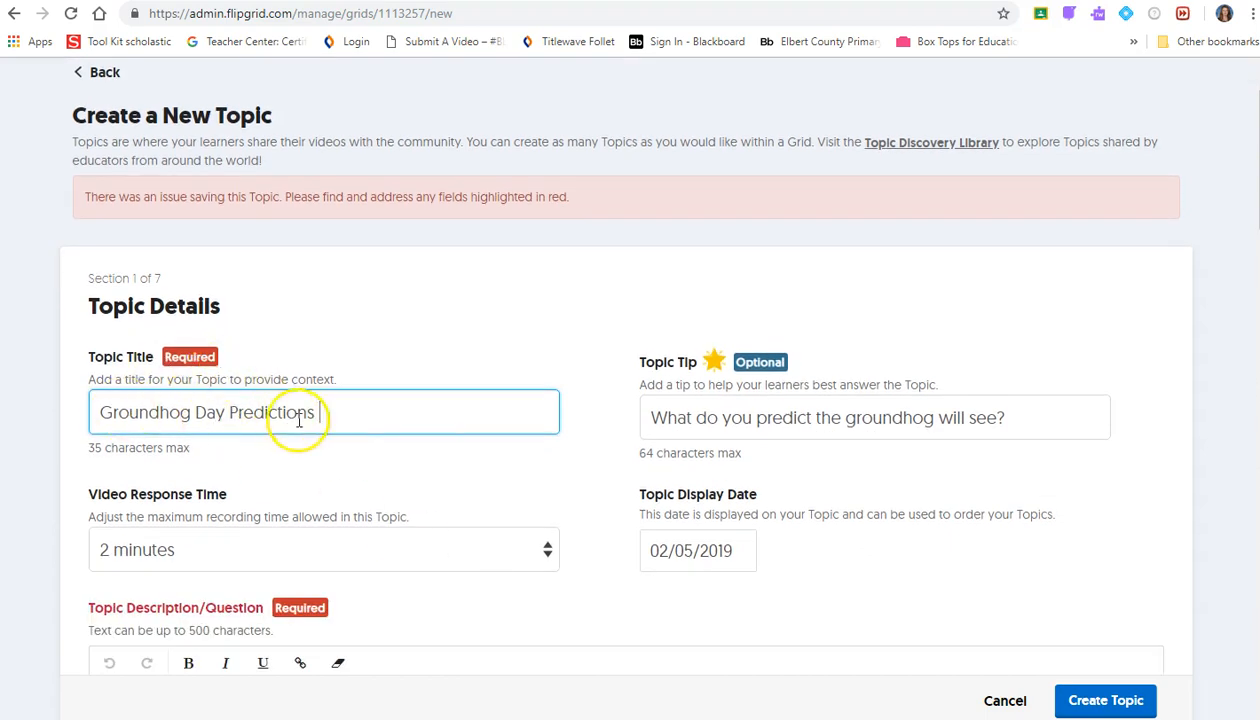
scroll(365, 451, down, 1)
scroll(391, 515, down, 2)
- Enter the description 'What will you predict the groundhog to see? Share your writing' and create the topic
click(423, 466)
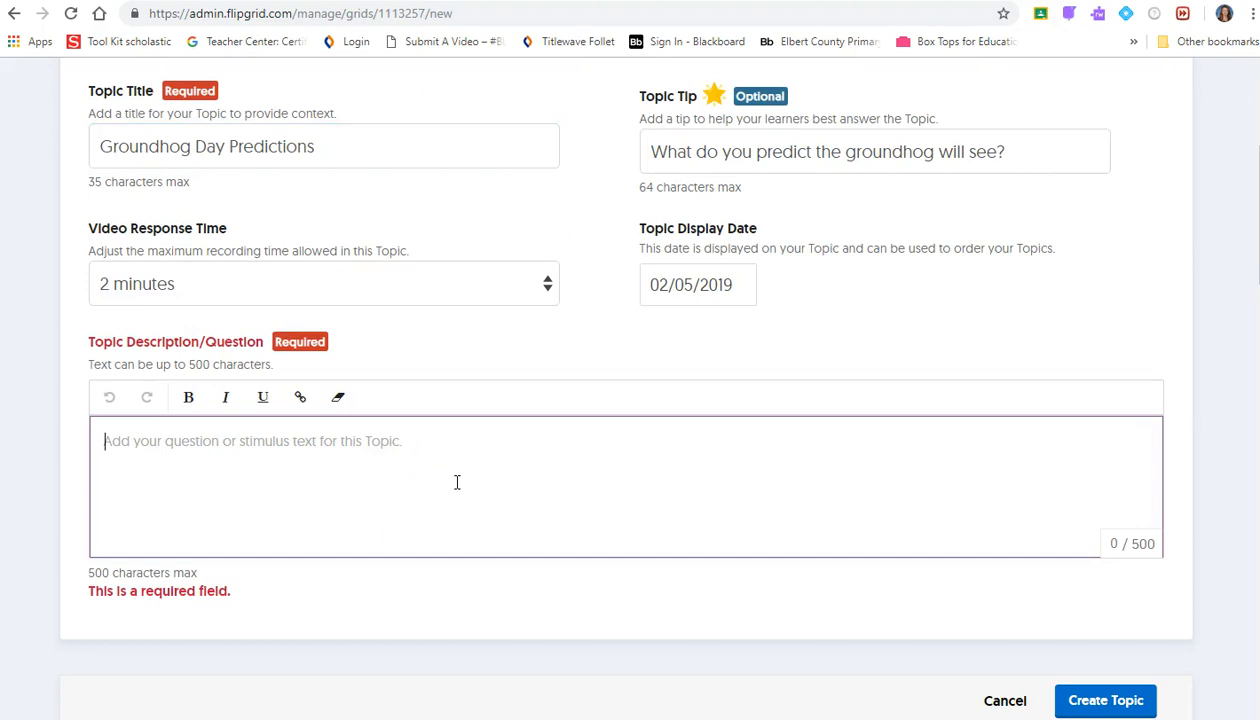
text(St)
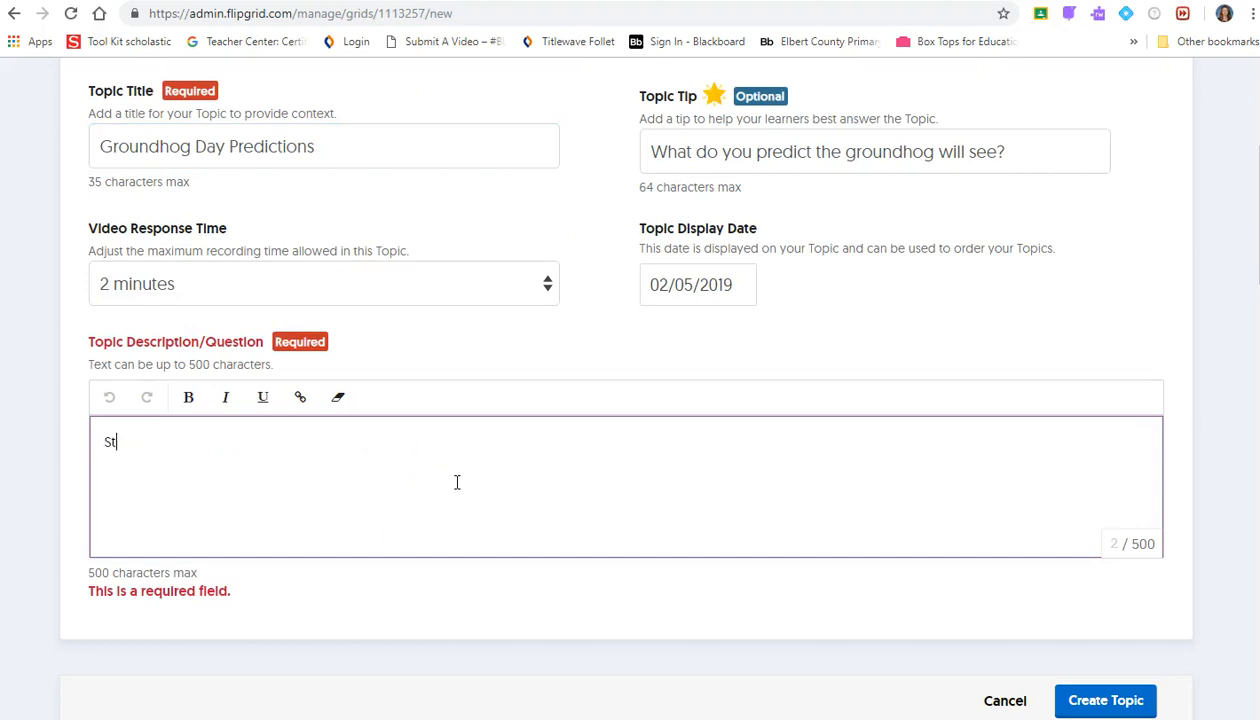
text(What will you predict the groundhop)
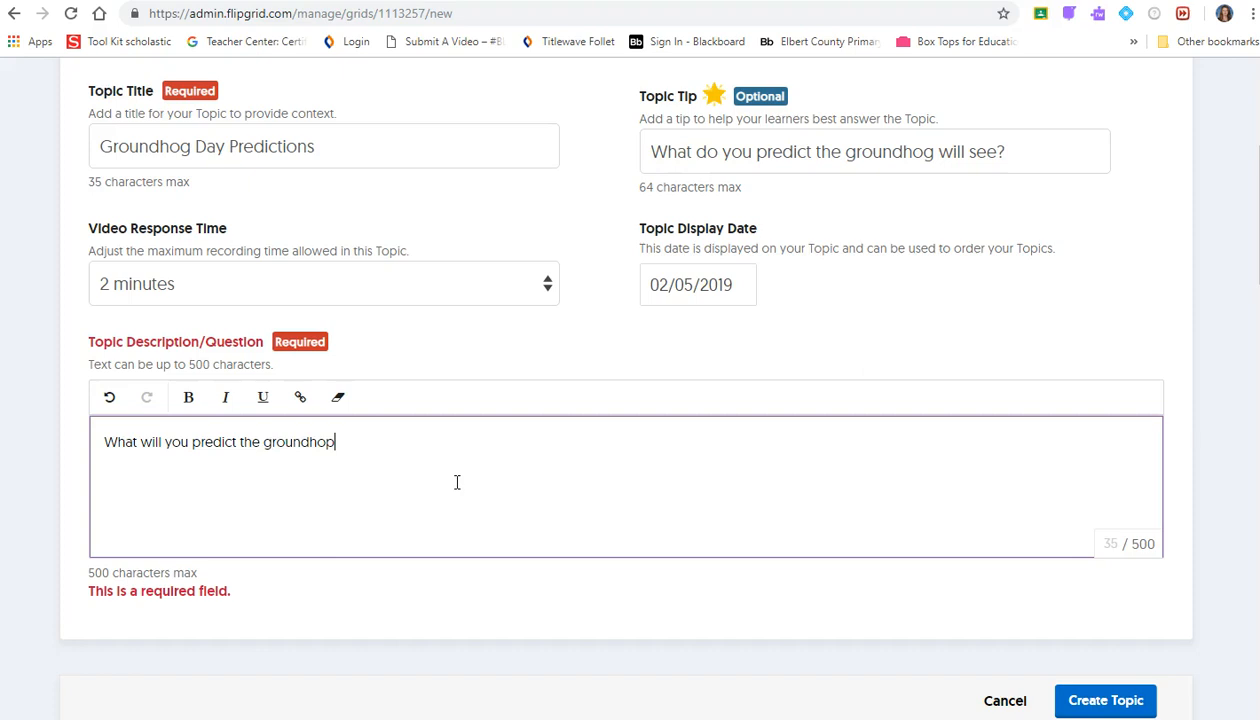
key(BackSpace)
text(g to see? Share you)
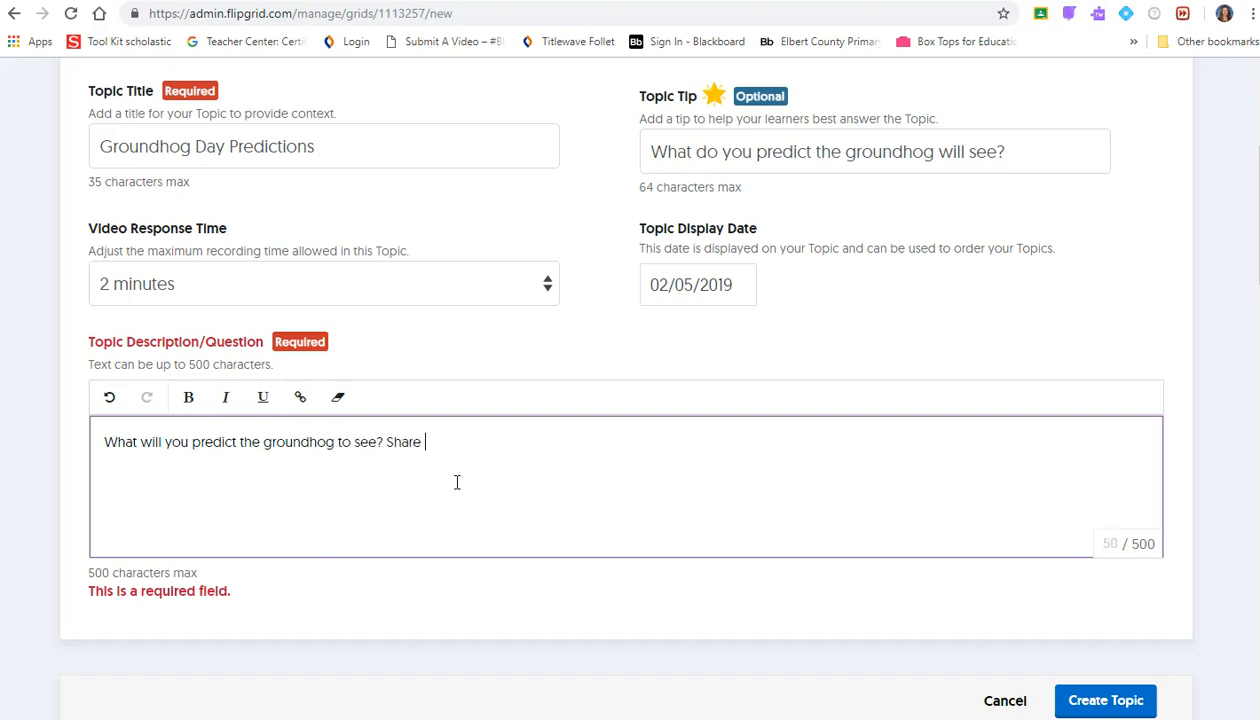
text(r writing.)
click(1098, 700)
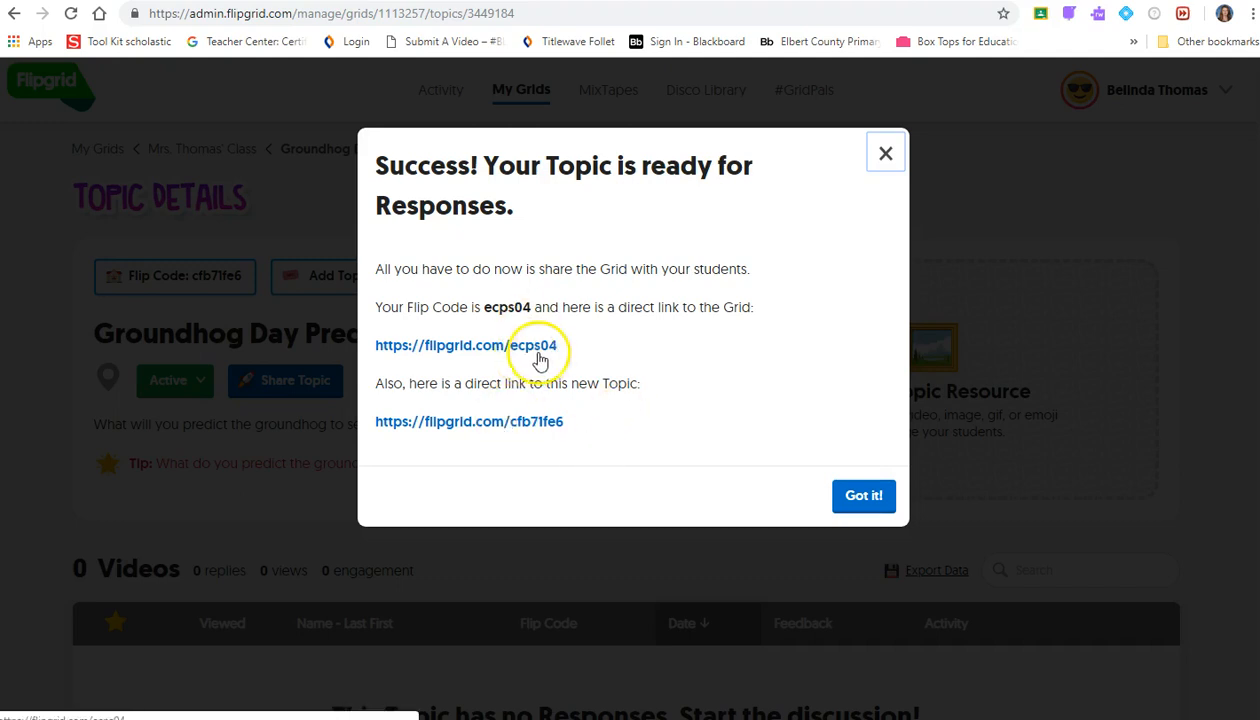
- Dismiss the success message and review the Groundhog Day Predictions topic details page
click(863, 497)
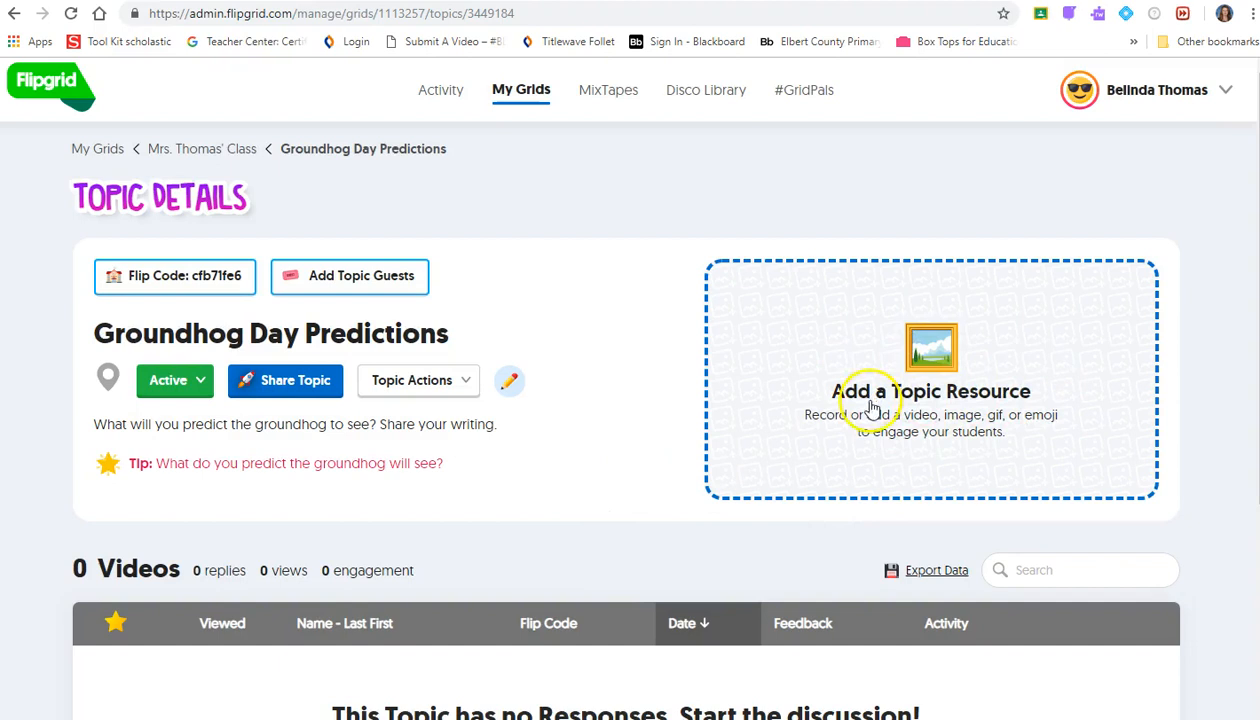
scroll(893, 414, down, 3)
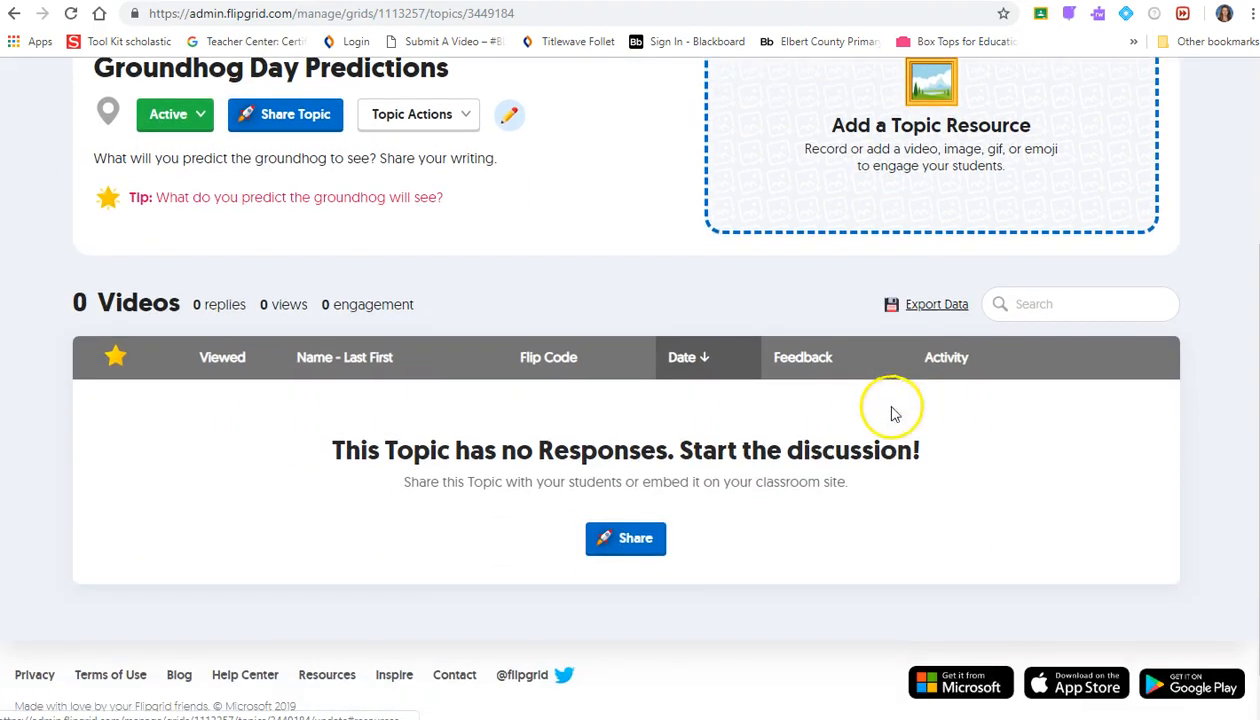
scroll(689, 284, down, 1)
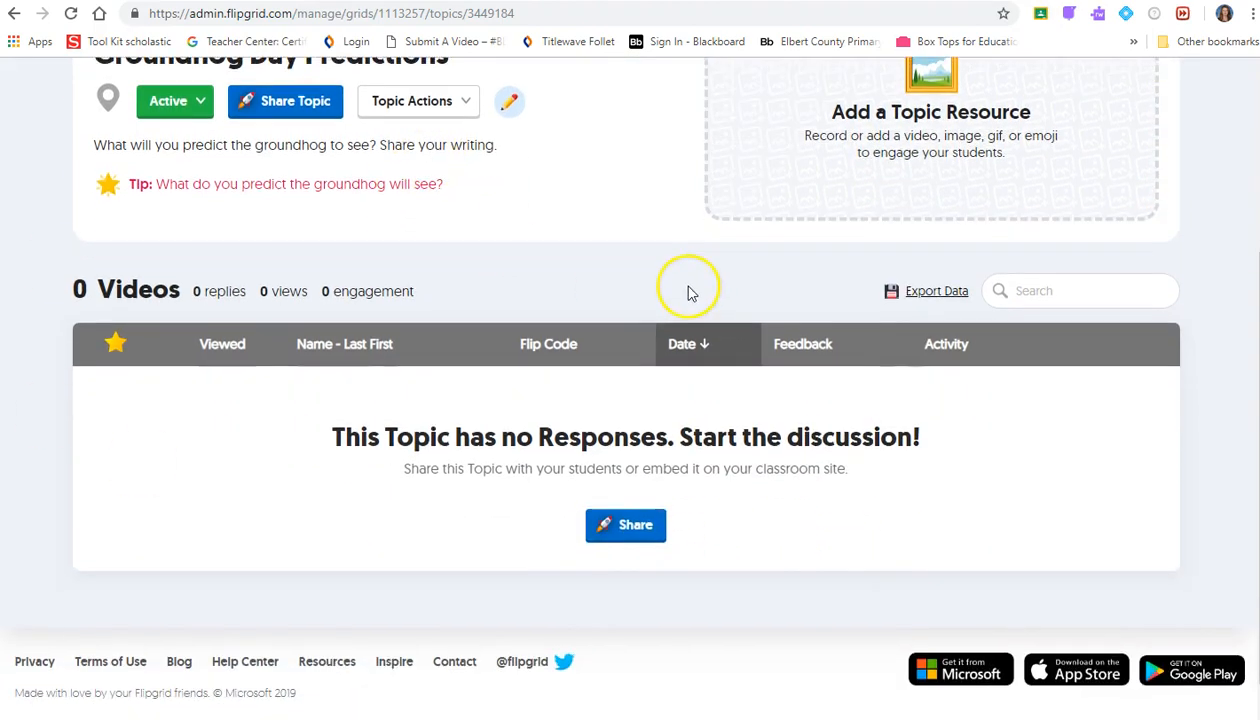
scroll(795, 530, up, 2)
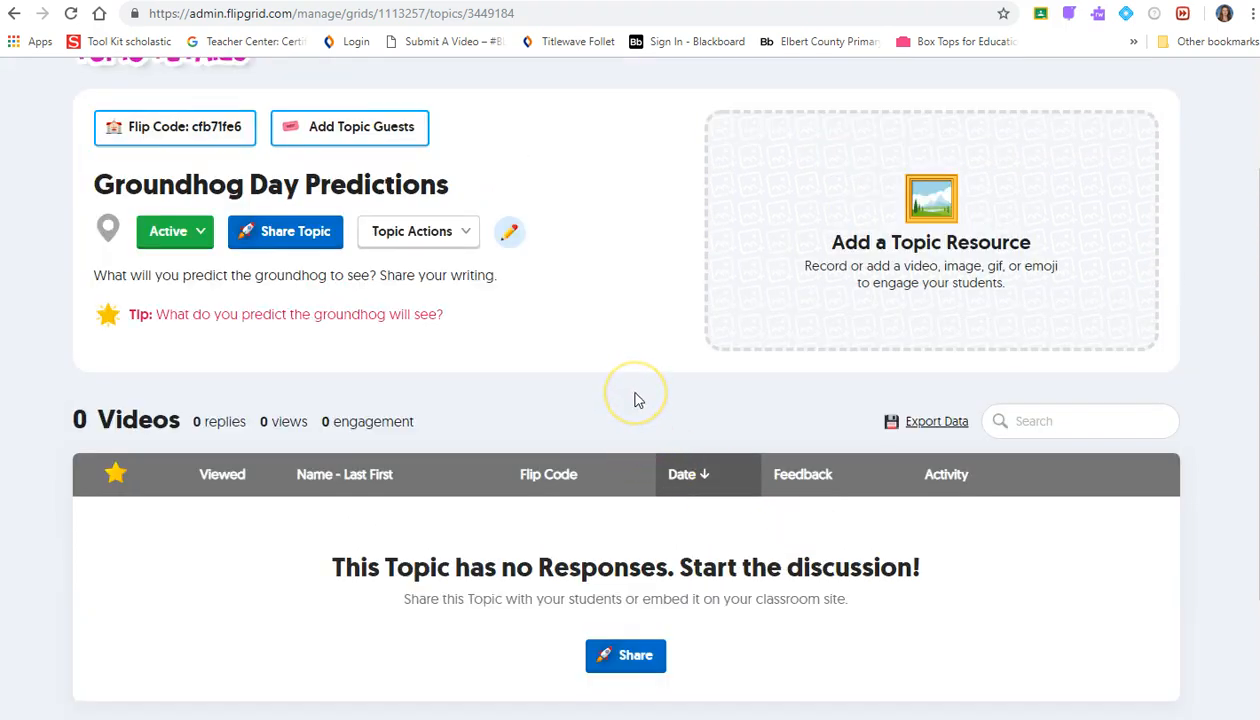
scroll(636, 400, down, 2)
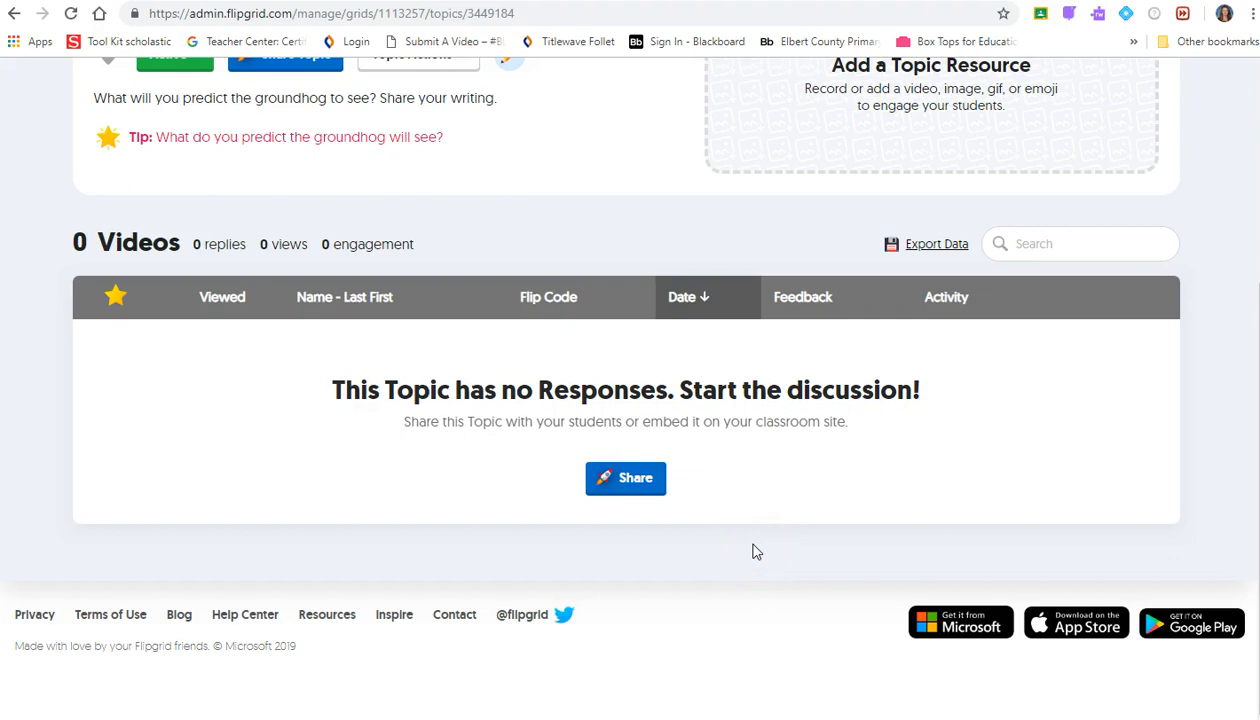
scroll(763, 517, up, 5)
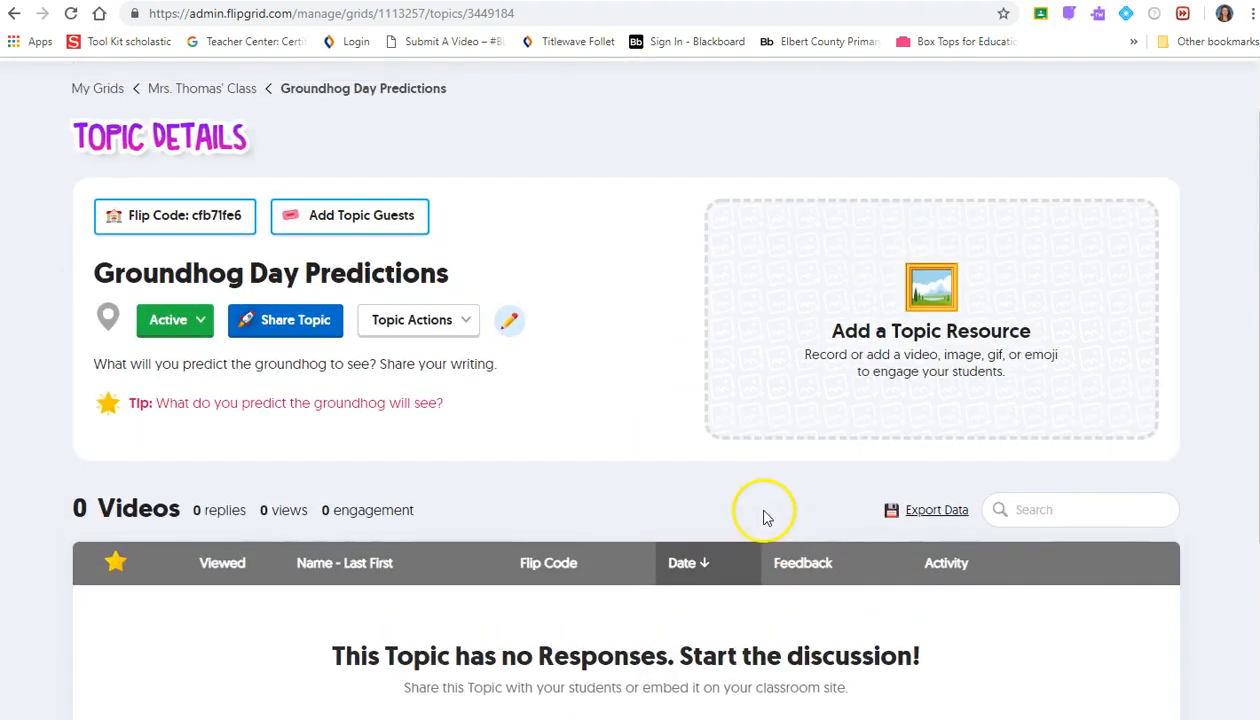